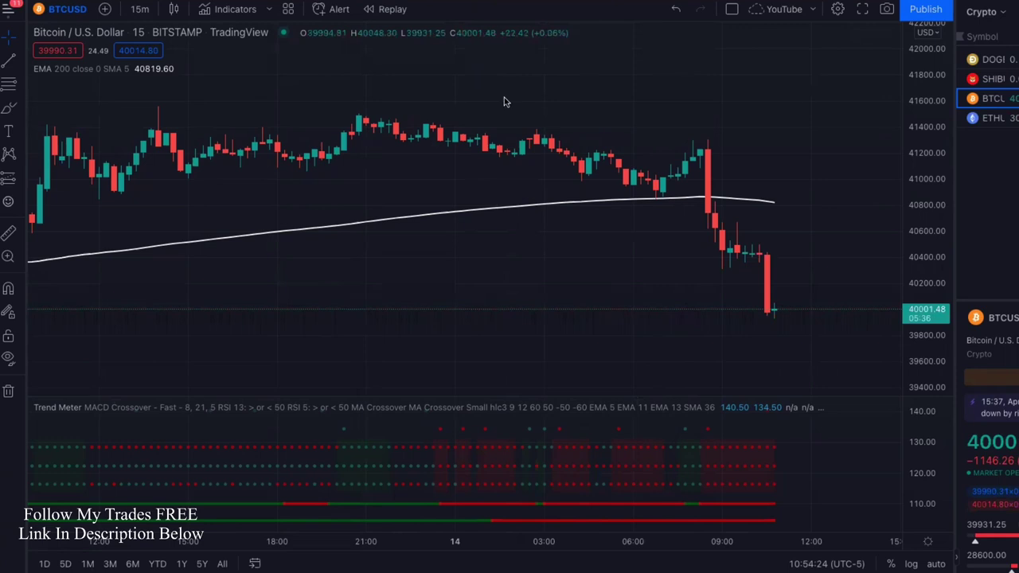
- Remove the 200-period EMA and delete the Trend Meter pane from the BTCUSD chart
{"action": "left_click_drag", "start_coordinate": [807, 34], "coordinate": [814, 21]}
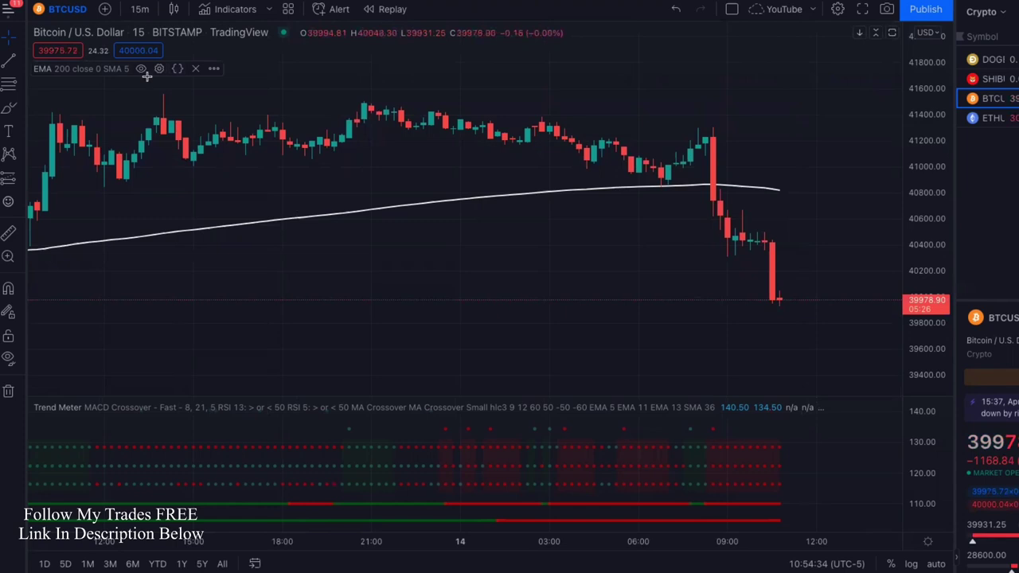
{"action": "left_click", "coordinate": [160, 68]}
{"action": "left_click", "coordinate": [197, 70]}
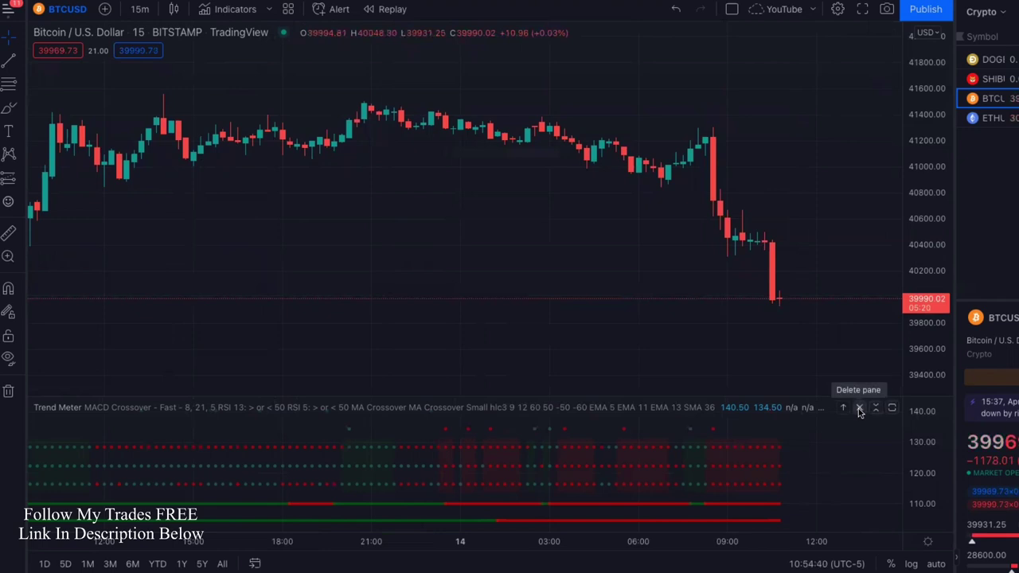
{"action": "left_click", "coordinate": [859, 409]}
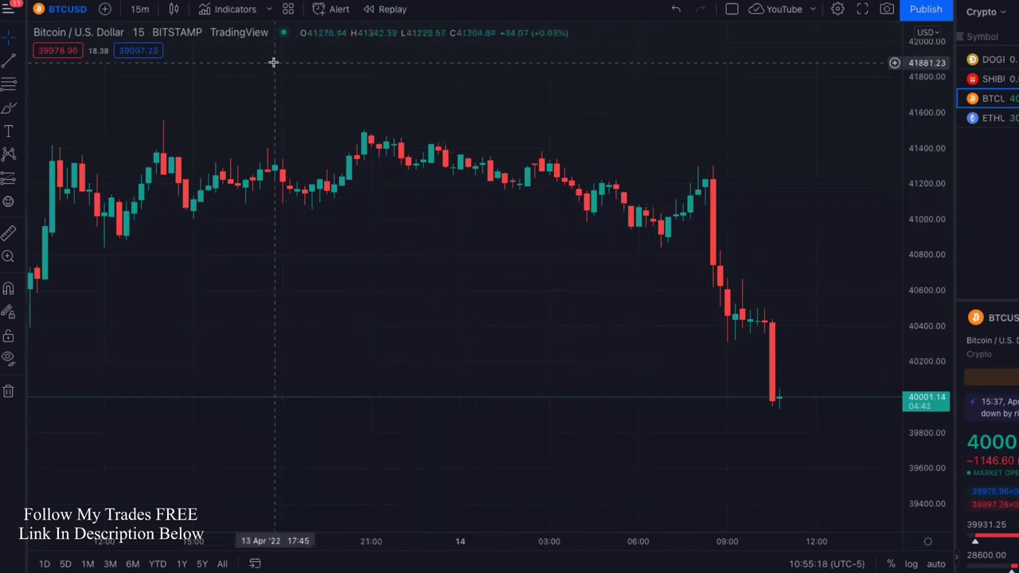
- Select the 15-minute chart interval and add the Trend Meter indicator from the favorites
{"action": "left_click", "coordinate": [139, 9]}
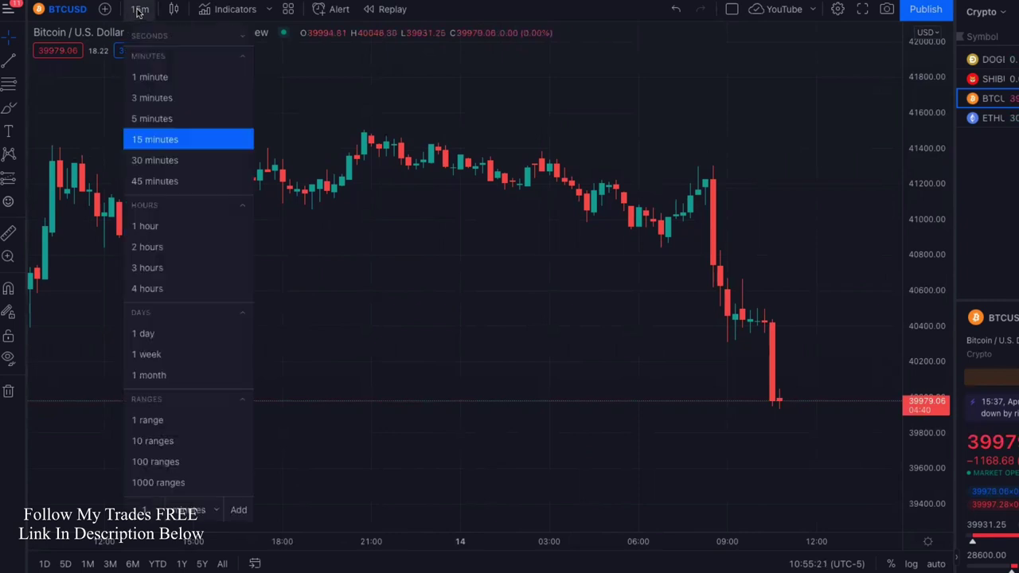
{"action": "left_click", "coordinate": [158, 140]}
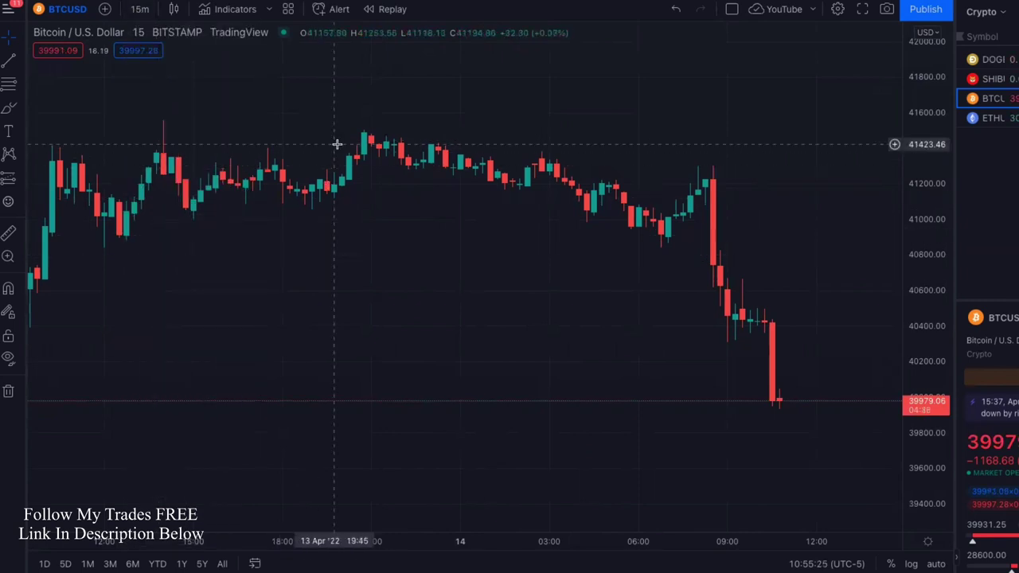
{"action": "left_click", "coordinate": [270, 10]}
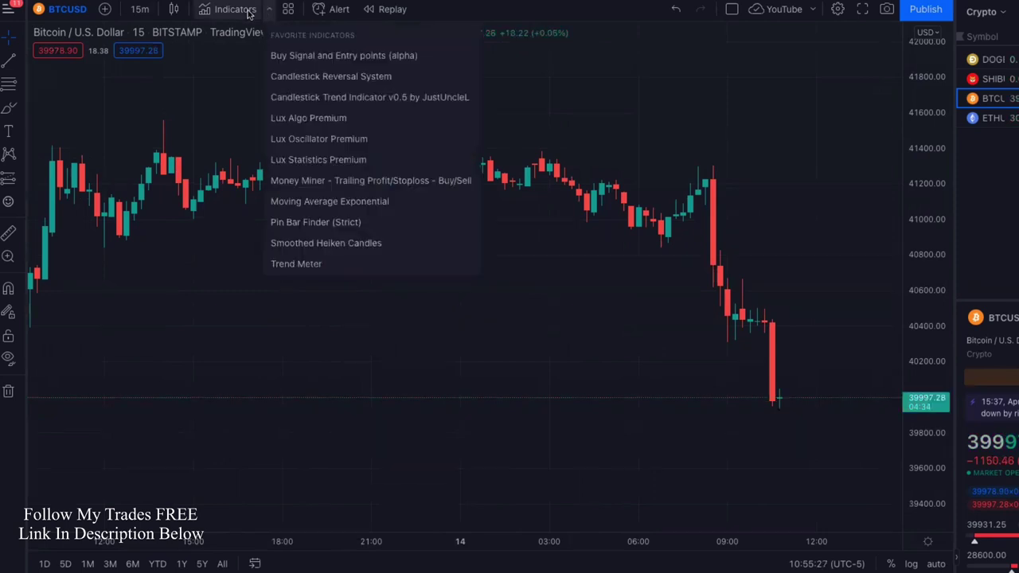
{"action": "left_click", "coordinate": [235, 9]}
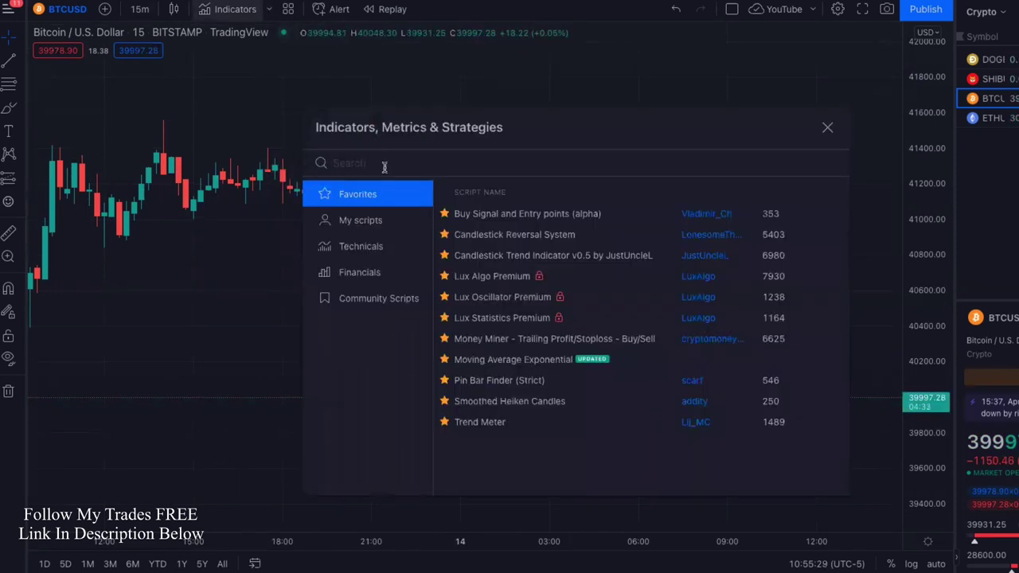
{"action": "type", "text": "trend meter"}
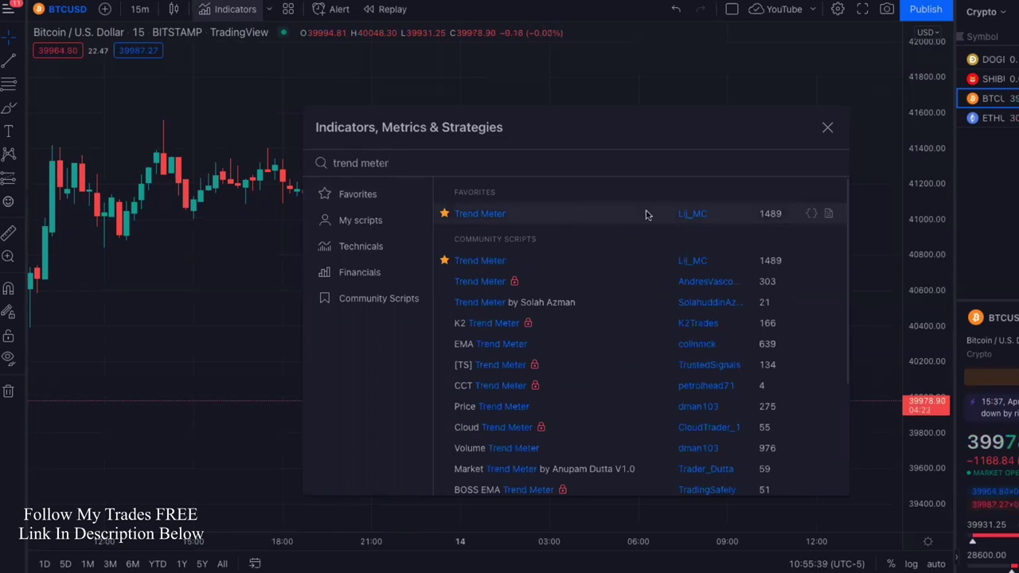
{"action": "left_click", "coordinate": [479, 213]}
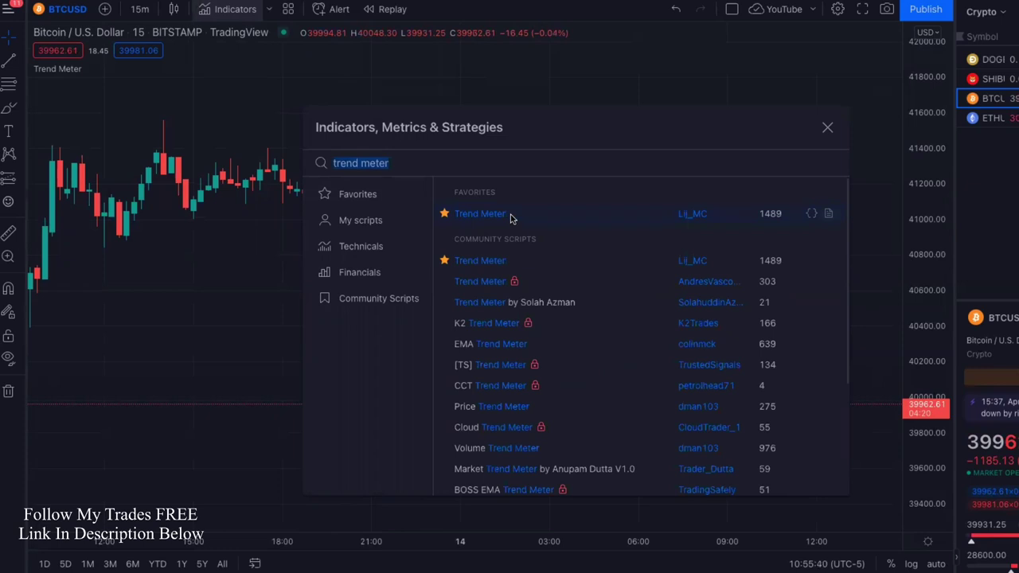
{"action": "left_click", "coordinate": [830, 129]}
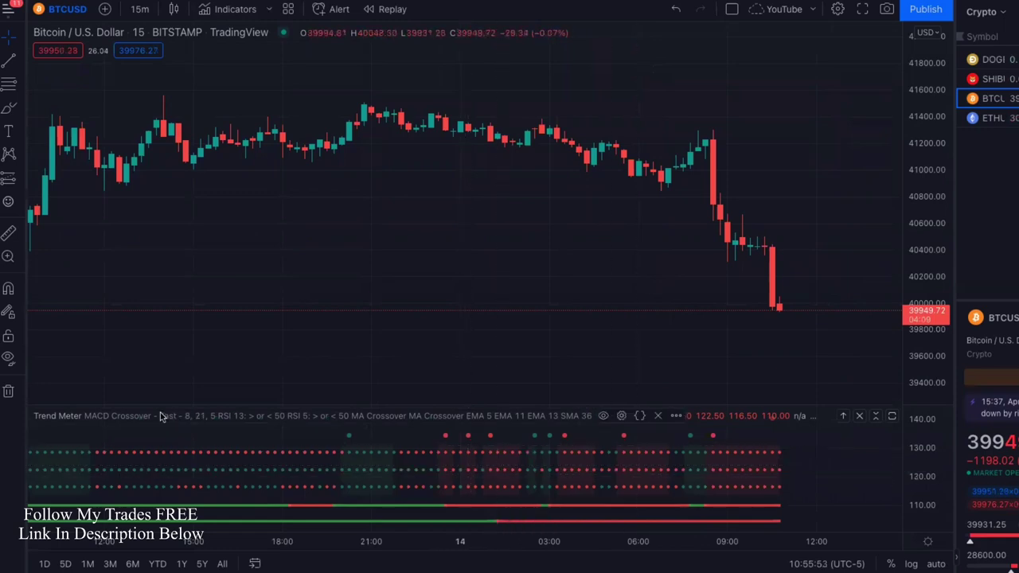
- Review the Trend Meter's input settings, including its trend meters, trend bars and moving-average lengths, and accept them
{"action": "left_click", "coordinate": [622, 415]}
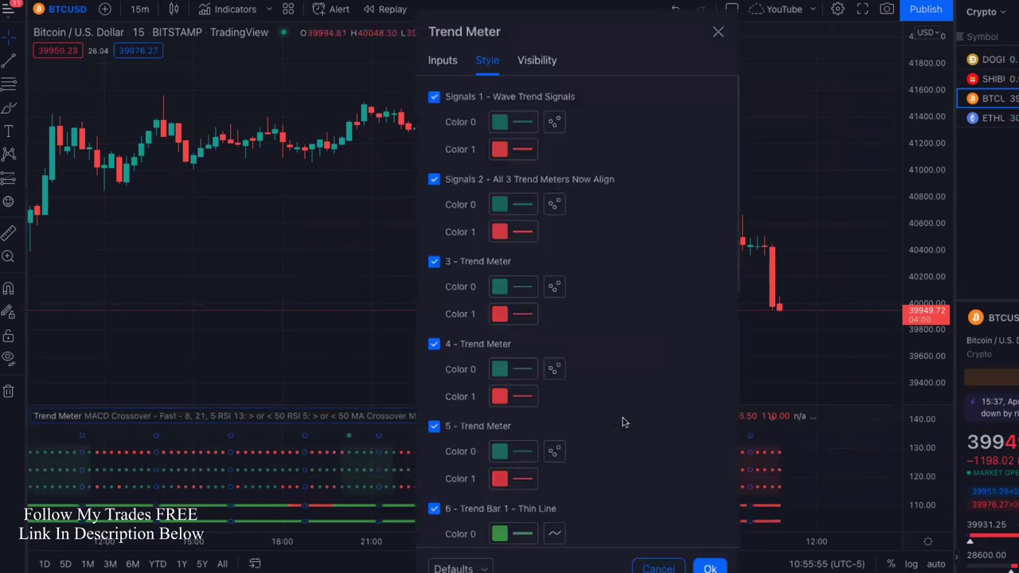
{"action": "left_click", "coordinate": [446, 63]}
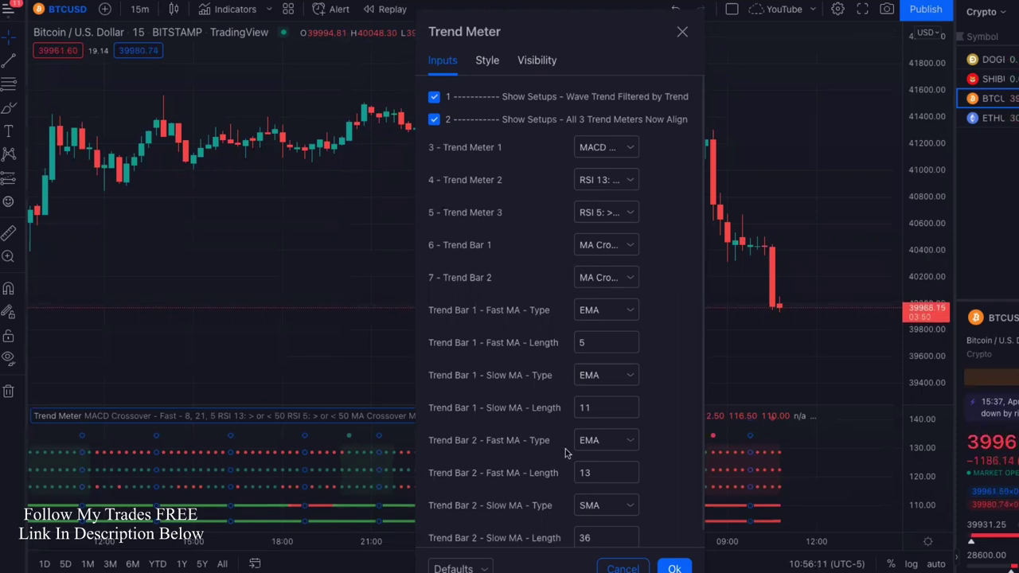
{"action": "scroll", "coordinate": [567, 453], "scroll_direction": "down", "scroll_amount": 1}
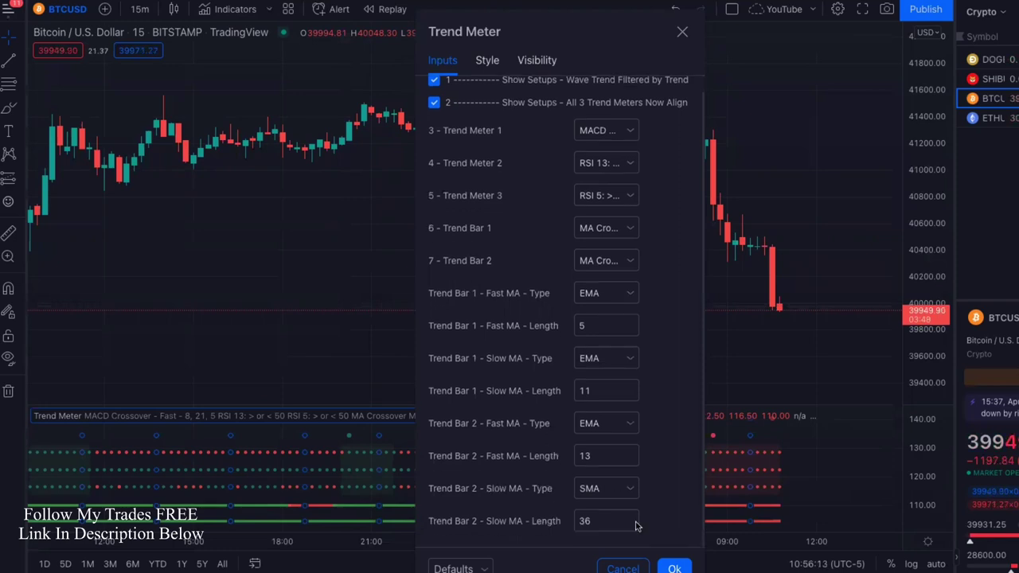
{"action": "left_click", "coordinate": [674, 568]}
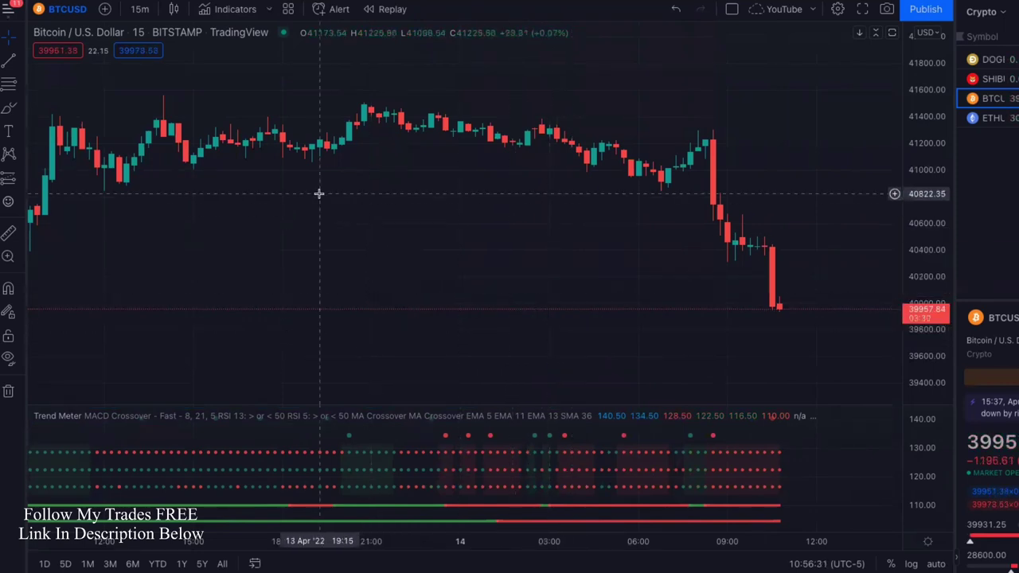
- Search the indicators for "ema" and add the Moving Average Exponential to the chart
{"action": "left_click", "coordinate": [236, 10]}
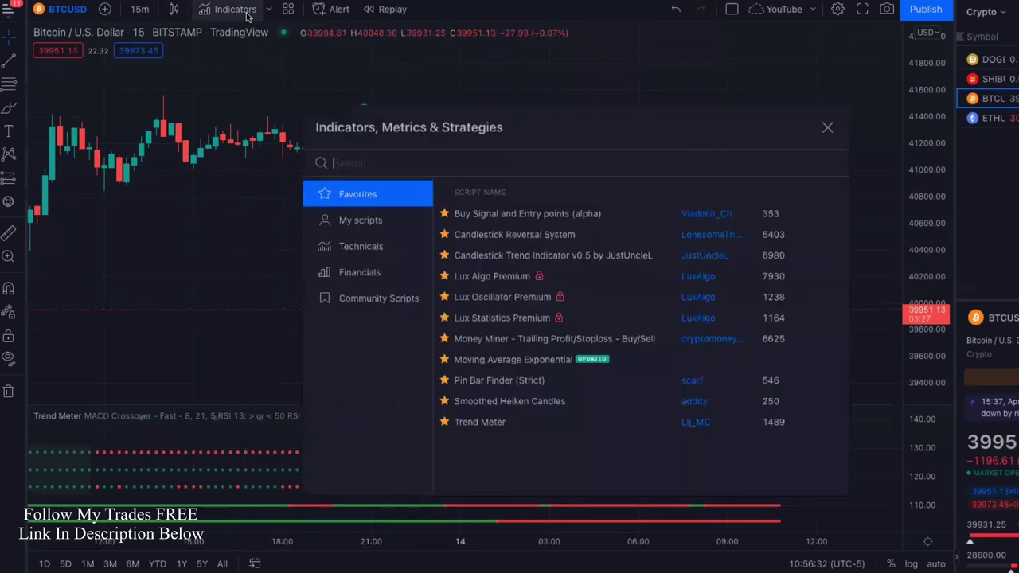
{"action": "type", "text": "ema"}
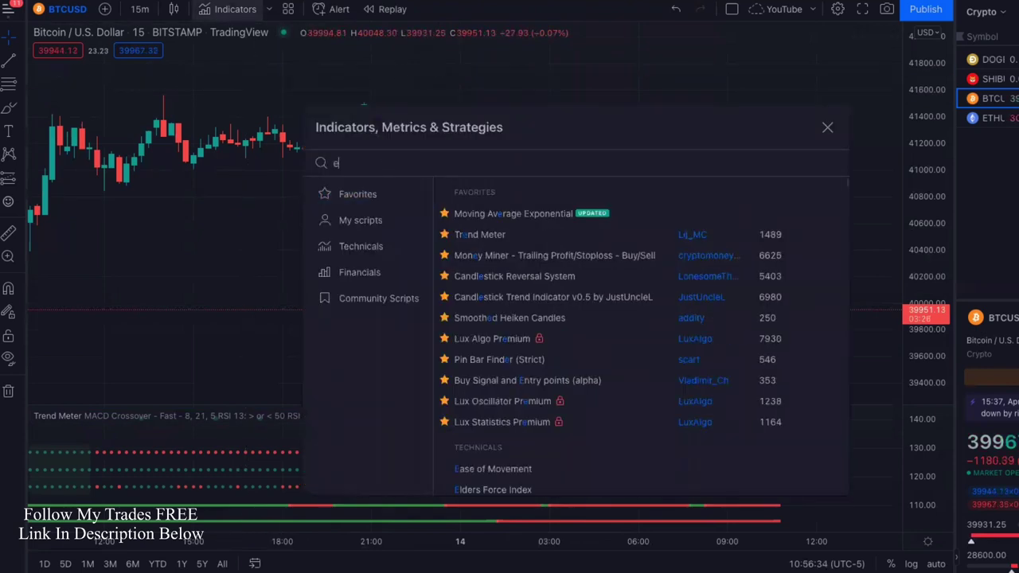
{"action": "left_click", "coordinate": [521, 213]}
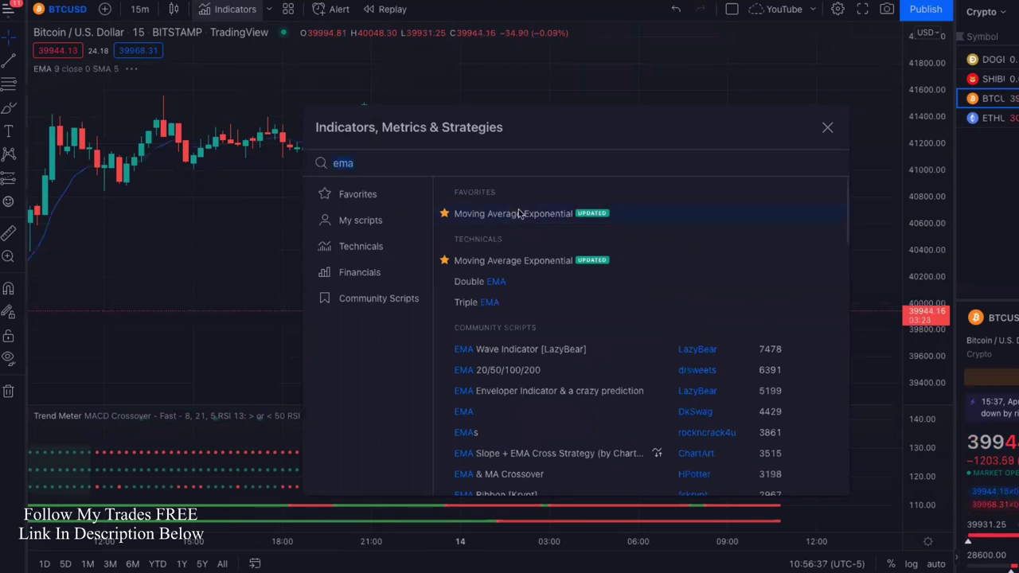
{"action": "left_click", "coordinate": [827, 127]}
{"action": "left_click_drag", "start_coordinate": [826, 130], "coordinate": [692, 136]}
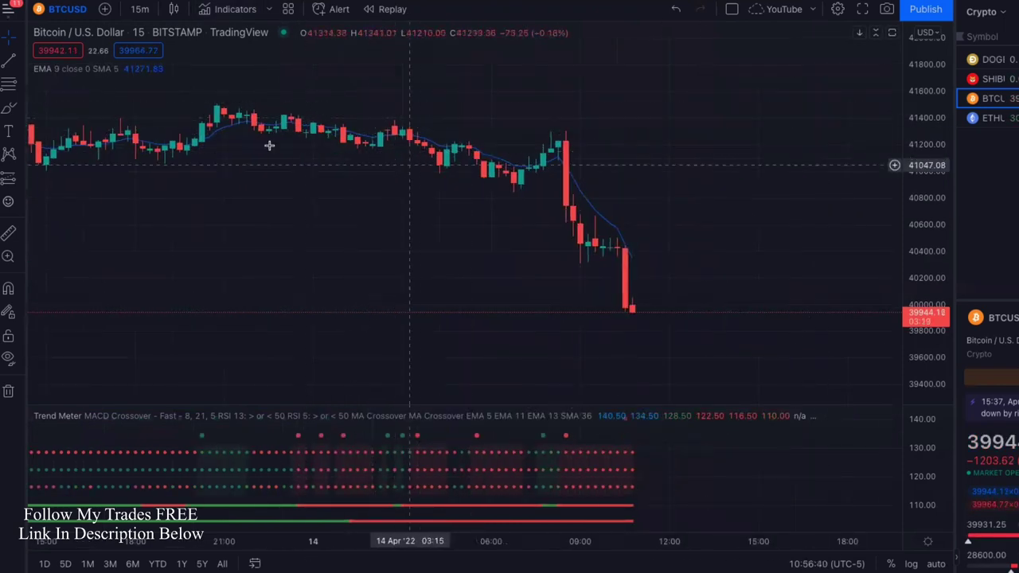
{"action": "mouse_move", "coordinate": [125, 76]}
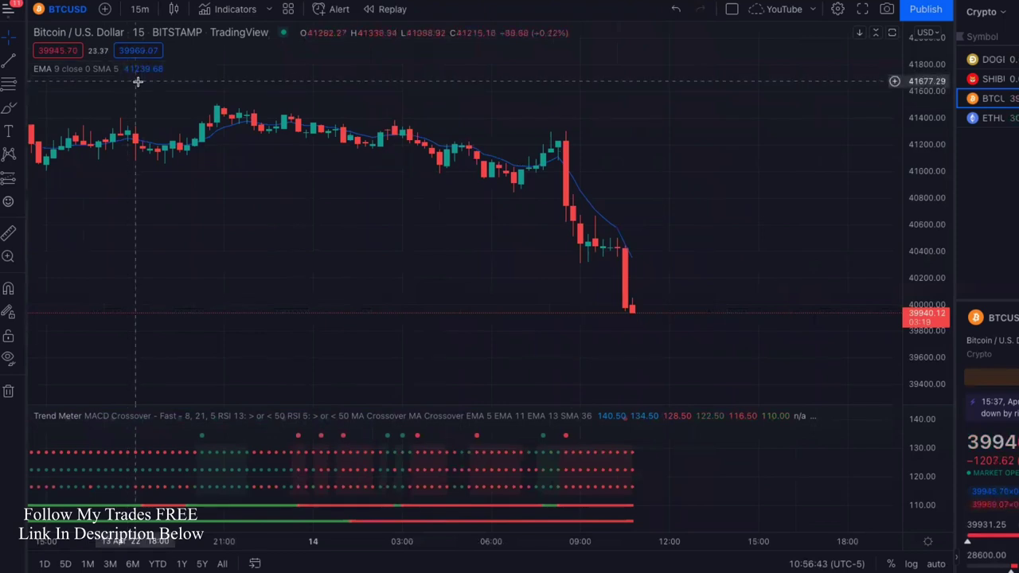
{"action": "left_click", "coordinate": [130, 68]}
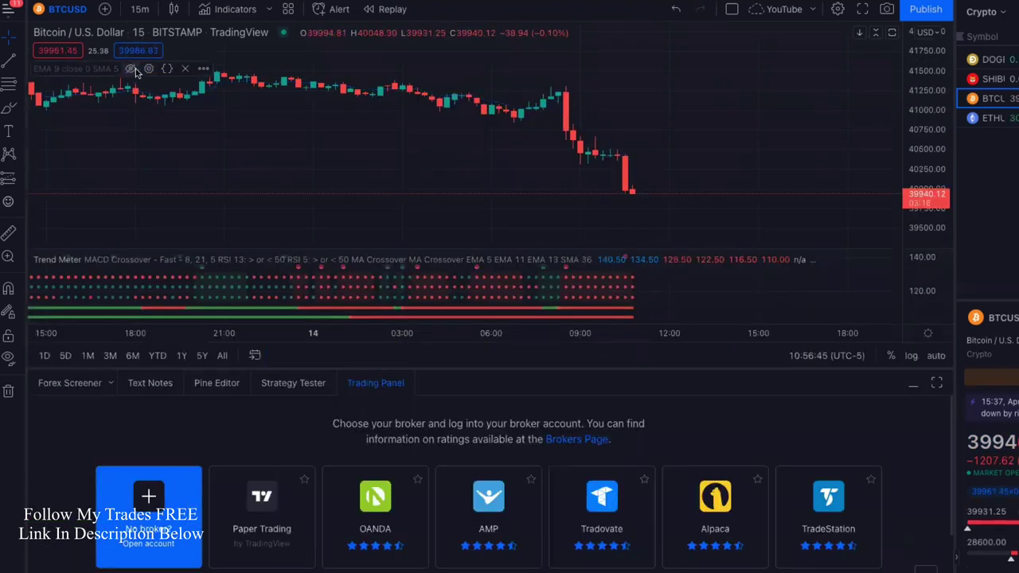
{"action": "left_click", "coordinate": [912, 387]}
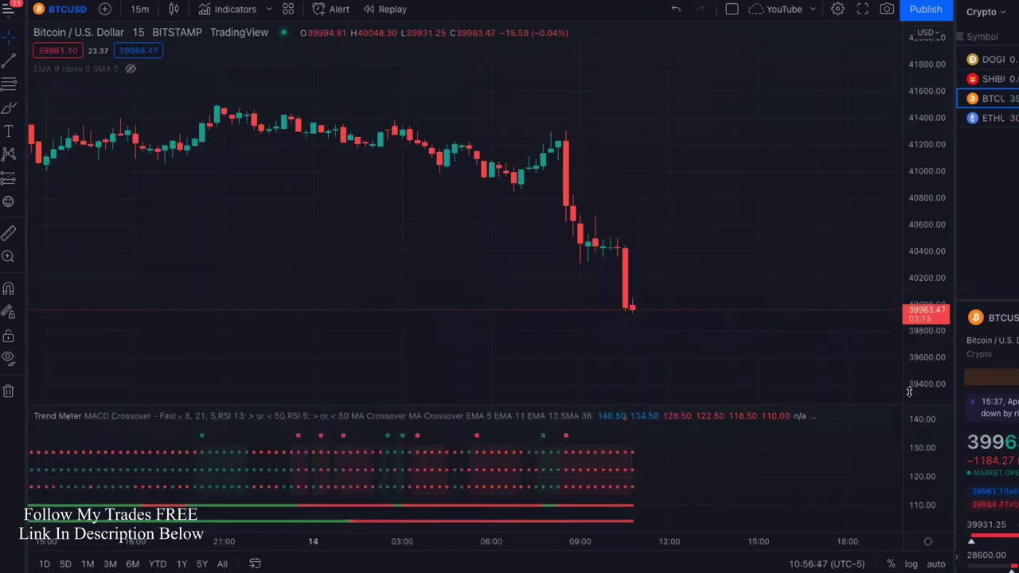
{"action": "left_click", "coordinate": [129, 69]}
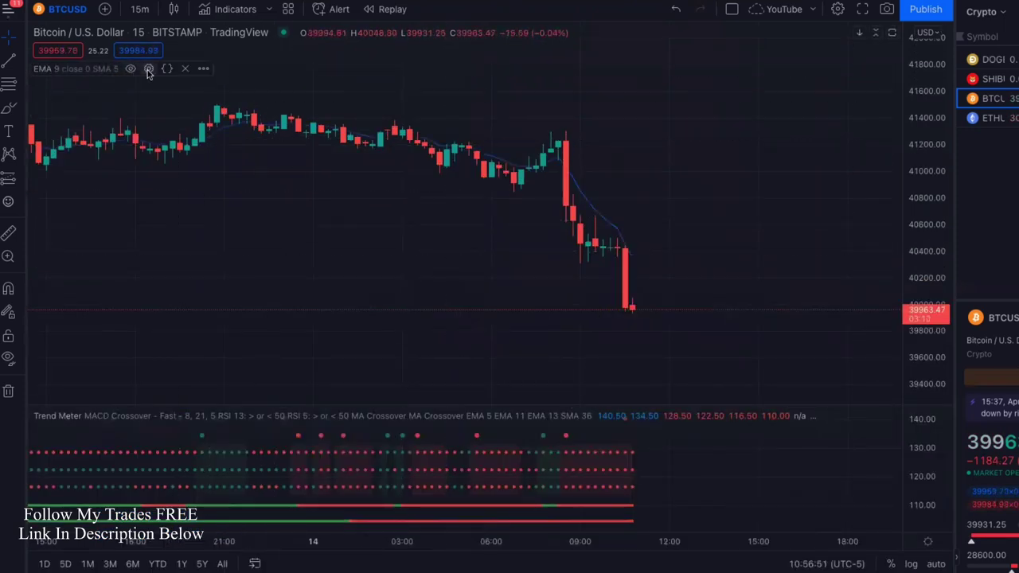
- Set the EMA's length to 200 in its settings
{"action": "left_click", "coordinate": [148, 70]}
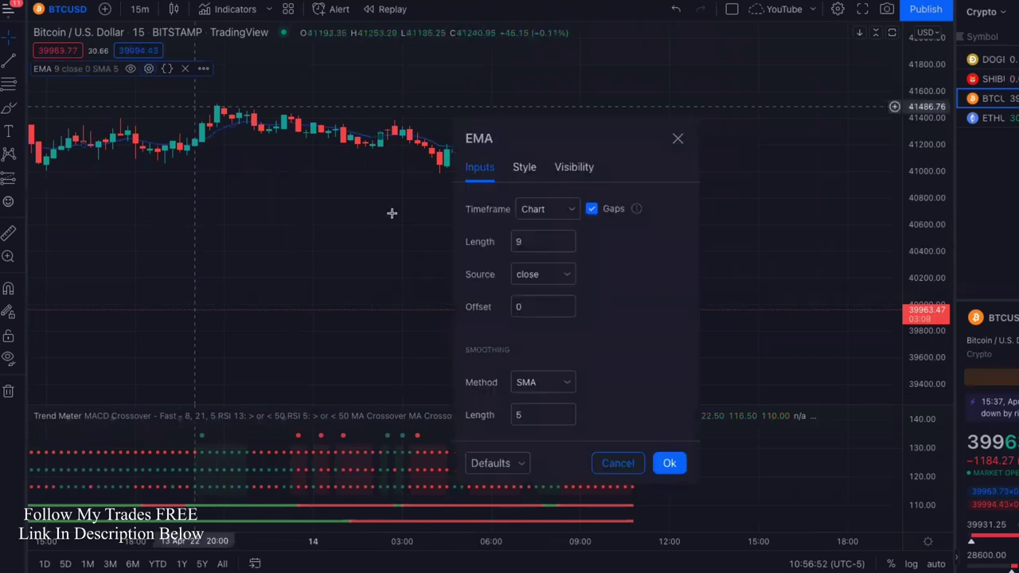
{"action": "left_click", "coordinate": [529, 242]}
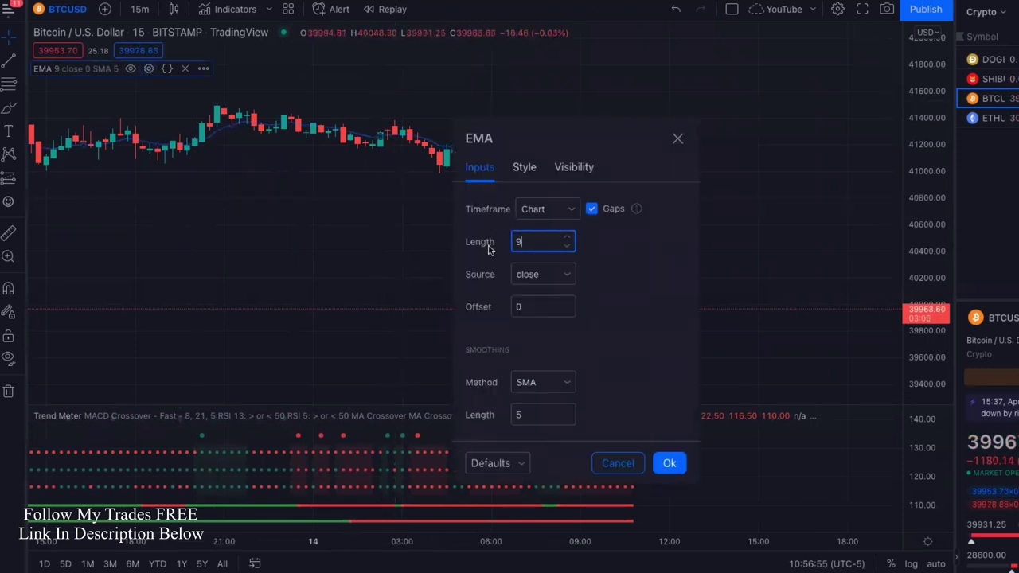
{"action": "type", "text": "200"}
- Style the EMA line in white with the second-thinnest line thickness and apply the settings
{"action": "left_click", "coordinate": [526, 168]}
{"action": "left_click", "coordinate": [573, 210]}
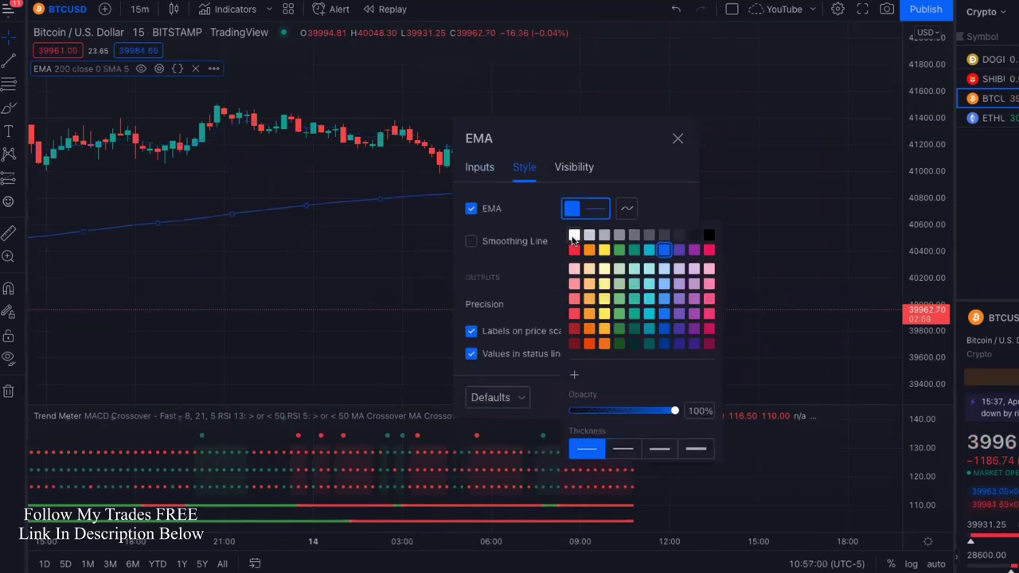
{"action": "left_click", "coordinate": [574, 236]}
{"action": "left_click", "coordinate": [628, 449]}
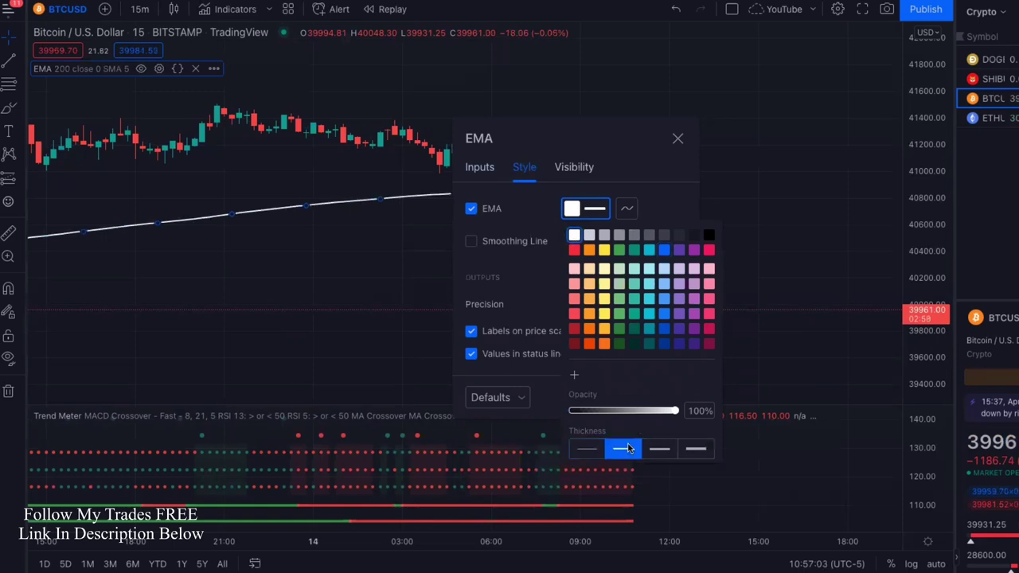
{"action": "left_click", "coordinate": [522, 287]}
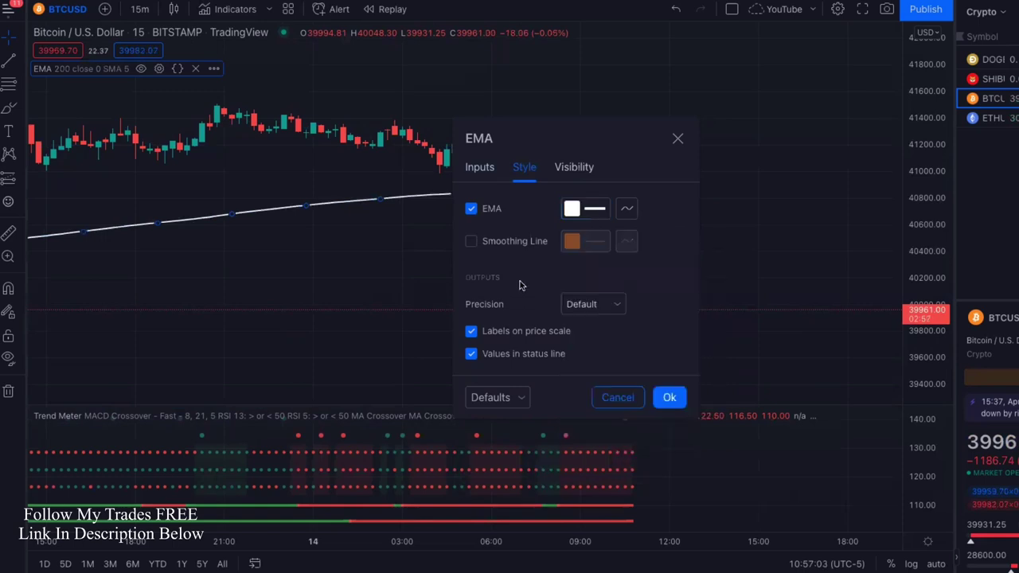
{"action": "left_click", "coordinate": [680, 398]}
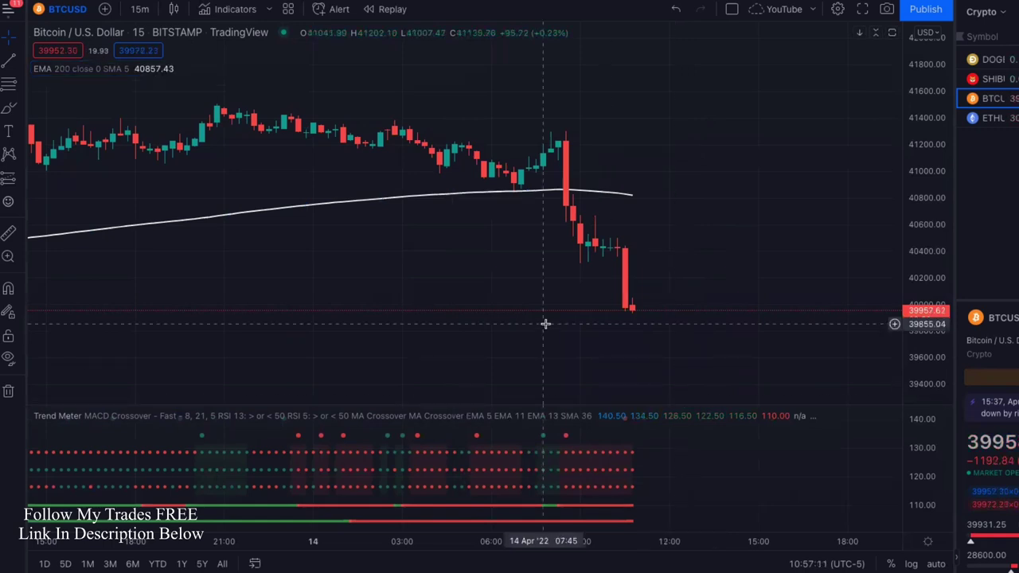
- Review the BTCUSD price action of 12 and 13 April against the EMA and Trend Meter, and switch the chart to ETHUSD
{"action": "left_click_drag", "start_coordinate": [407, 293], "coordinate": [561, 312]}
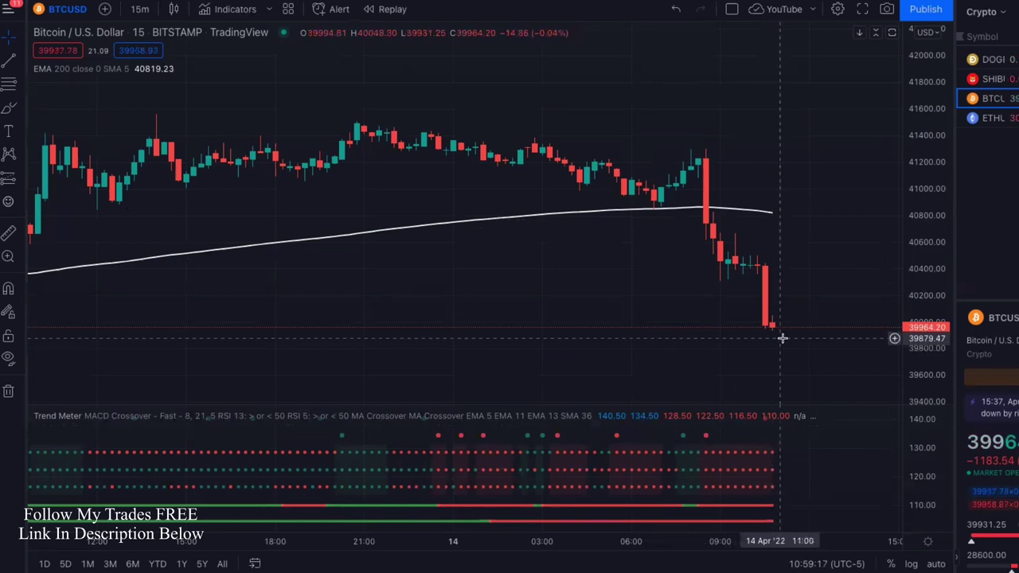
{"action": "left_click_drag", "start_coordinate": [344, 275], "coordinate": [497, 297]}
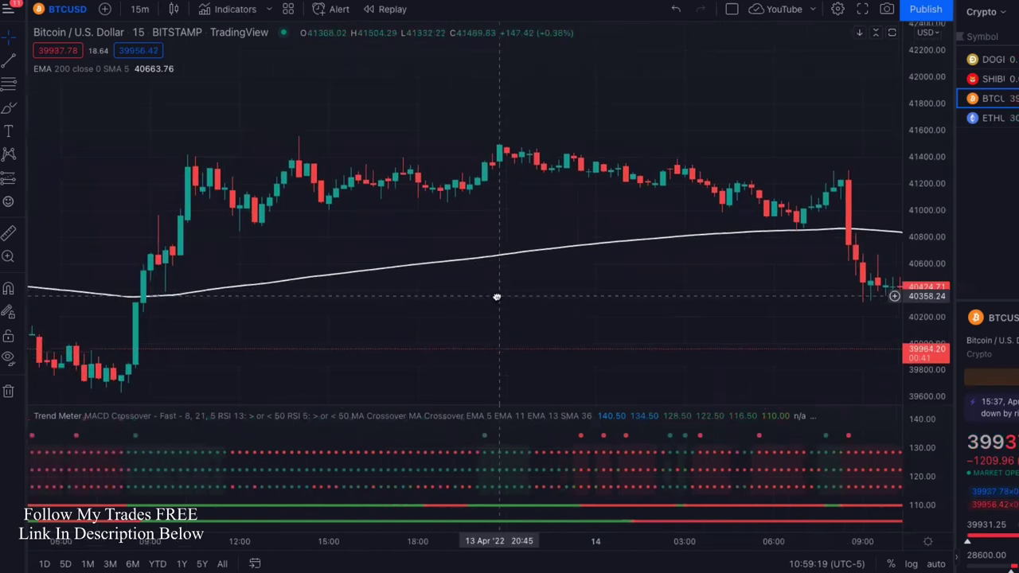
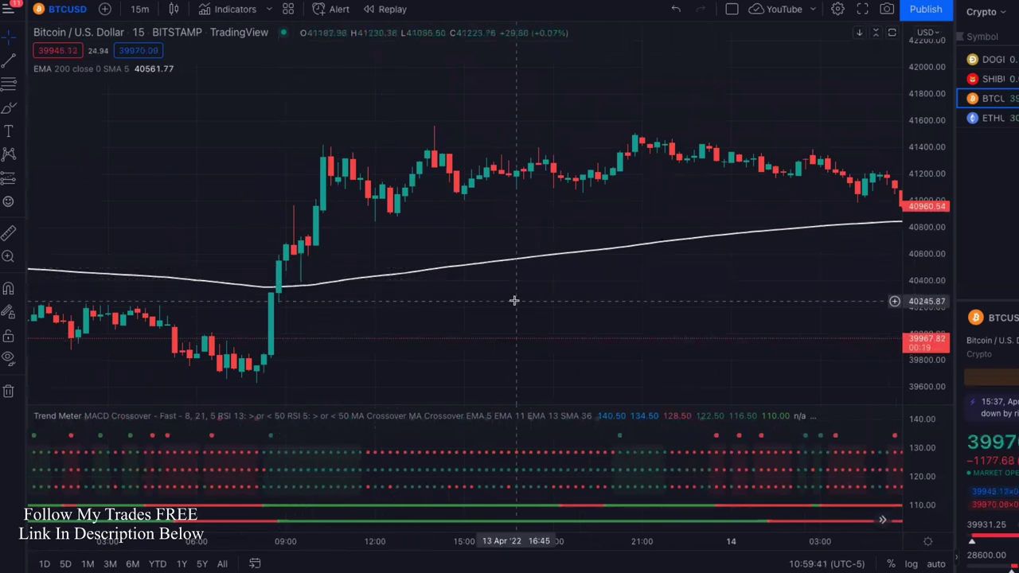
{"action": "scroll", "coordinate": [352, 314], "scroll_direction": "left", "scroll_amount": 5}
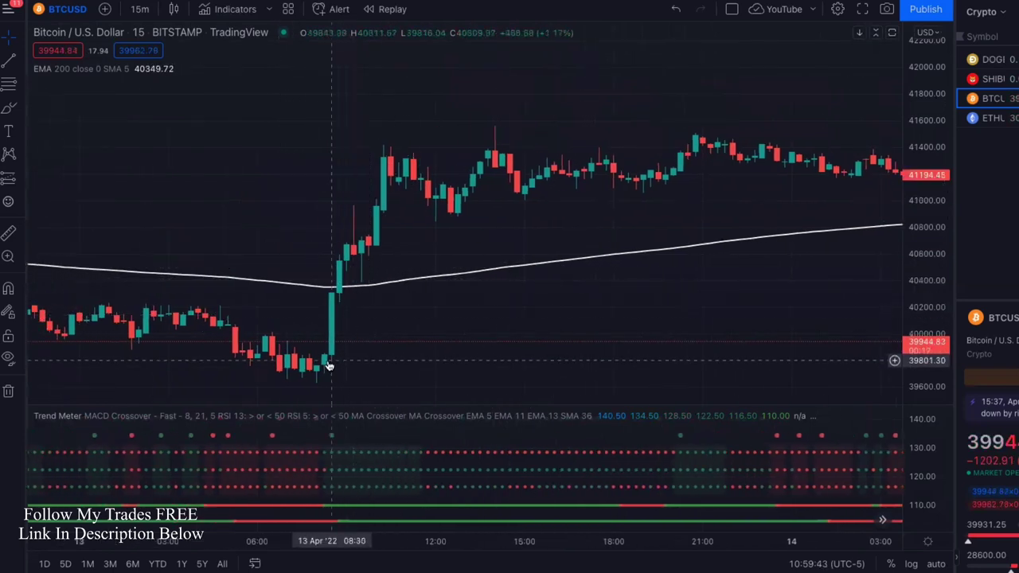
{"action": "scroll", "coordinate": [342, 312], "scroll_direction": "left", "scroll_amount": 15}
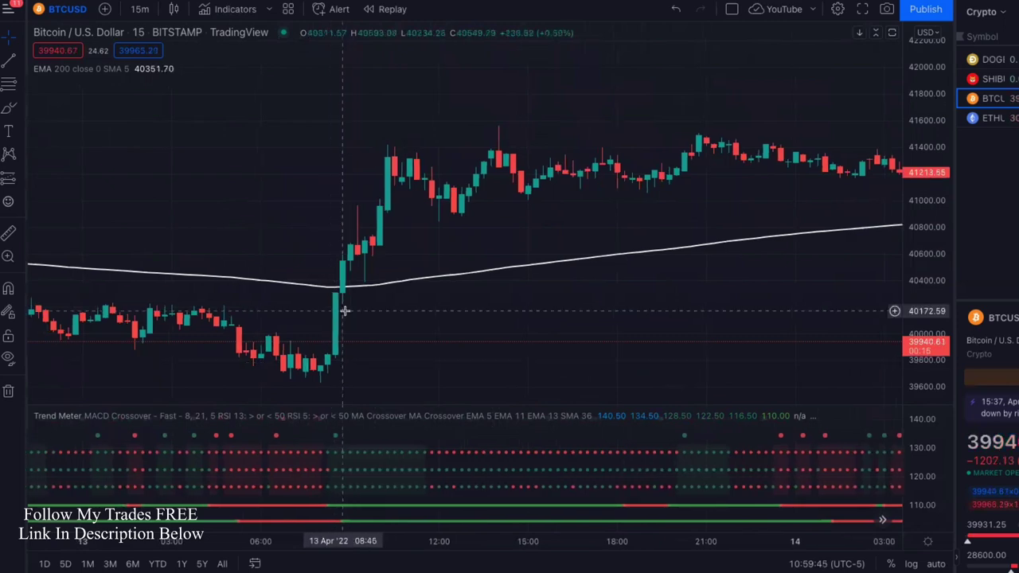
{"action": "scroll", "coordinate": [345, 311], "scroll_direction": "left", "scroll_amount": 2}
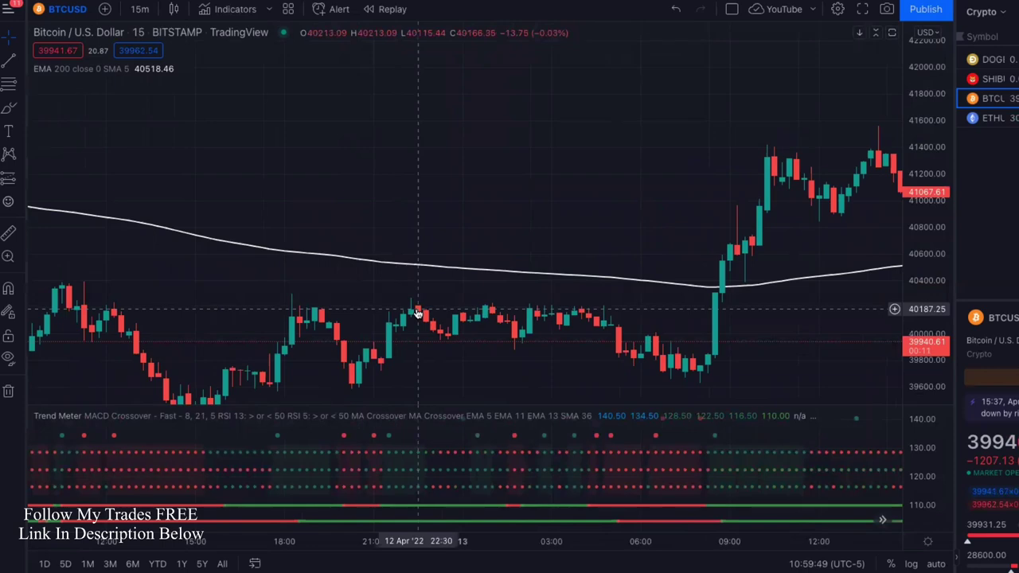
{"action": "left_click", "coordinate": [992, 119]}
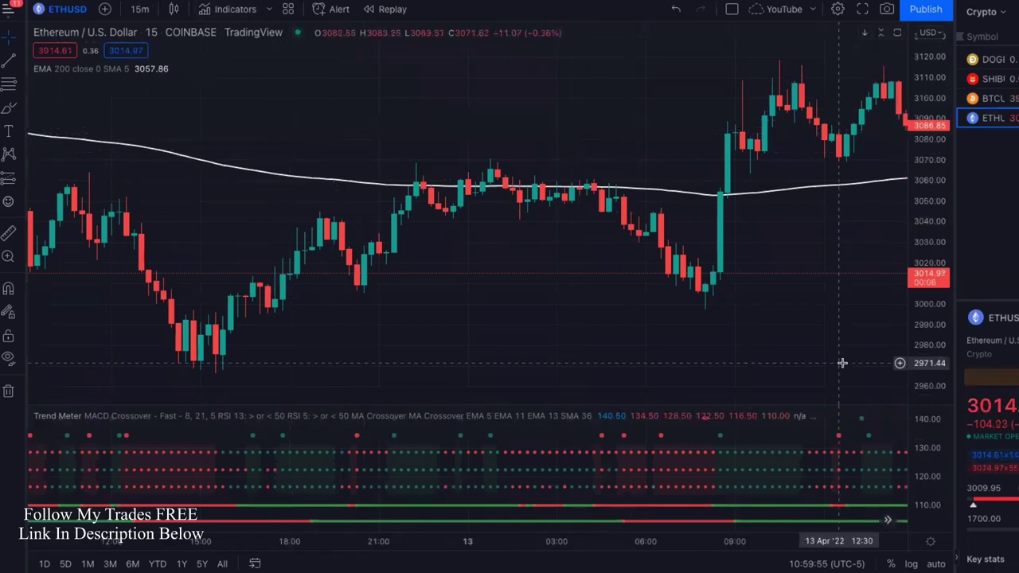
- Review ETHUSD price action from 14 April back to 11 April against the 200 EMA and the Trend Meter signals
{"action": "left_click", "coordinate": [886, 522]}
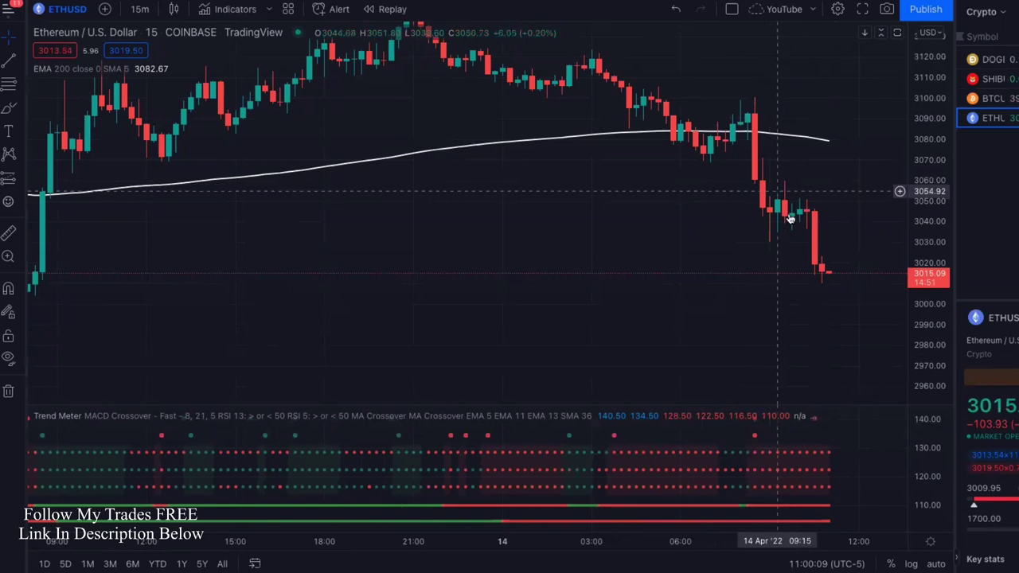
{"action": "scroll", "coordinate": [677, 324], "scroll_direction": "down", "scroll_amount": 2}
{"action": "left_click_drag", "start_coordinate": [679, 325], "coordinate": [740, 315]}
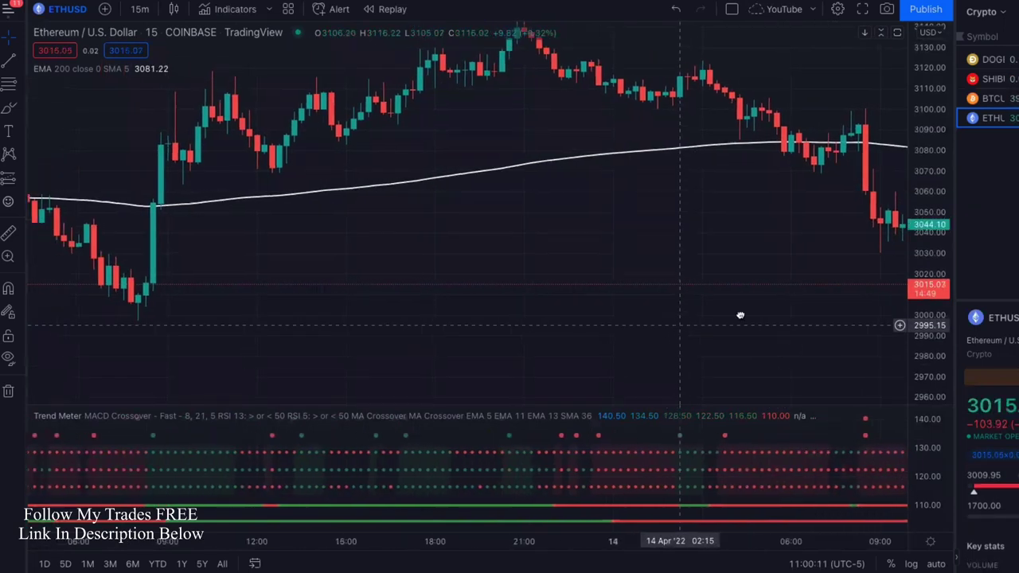
{"action": "left_click_drag", "start_coordinate": [628, 309], "coordinate": [595, 355]}
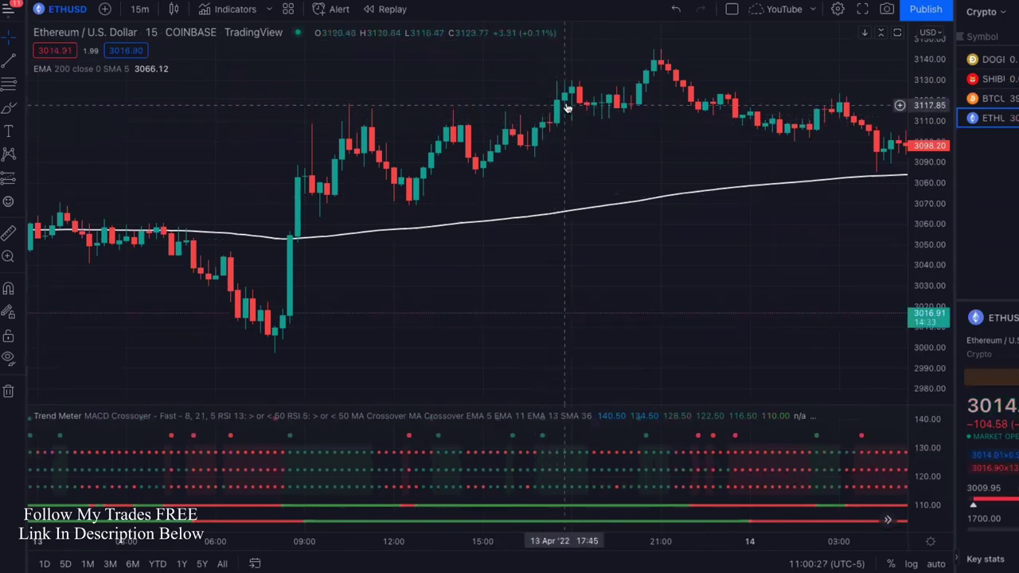
{"action": "scroll", "coordinate": [570, 127], "scroll_direction": "left", "scroll_amount": 2}
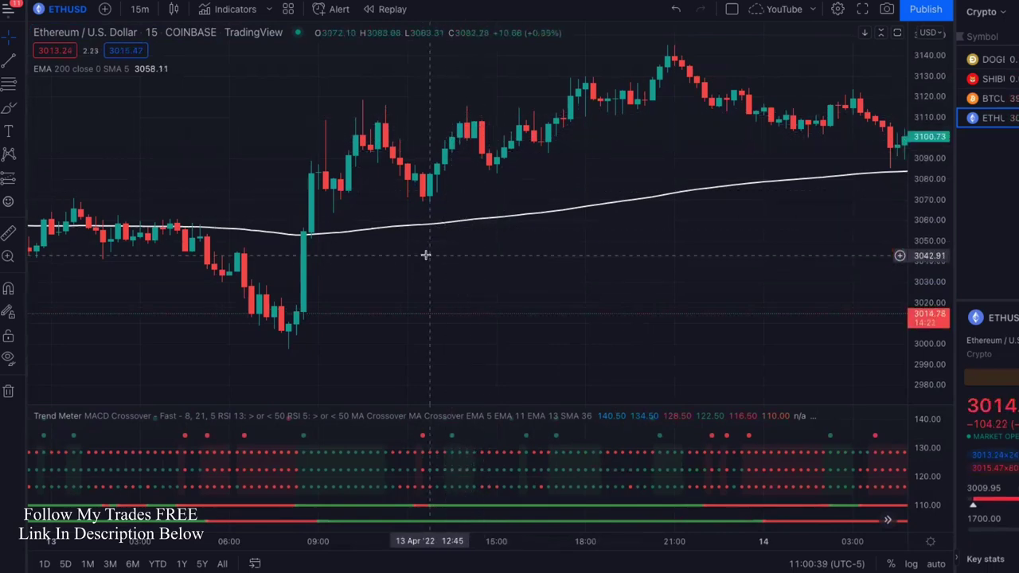
{"action": "left_click_drag", "start_coordinate": [426, 255], "coordinate": [652, 268]}
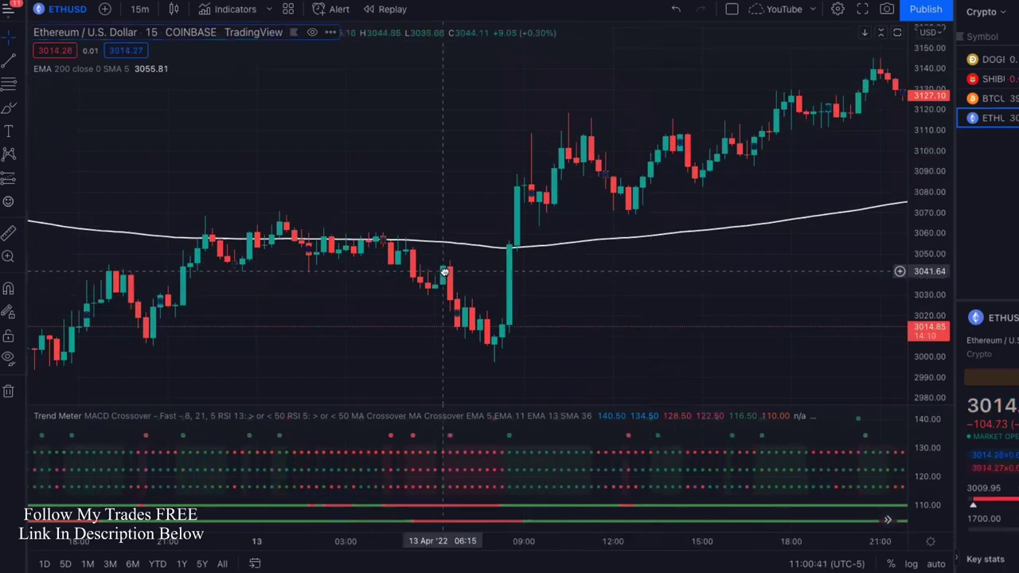
{"action": "left_click_drag", "start_coordinate": [444, 273], "coordinate": [648, 275]}
{"action": "left_click_drag", "start_coordinate": [462, 307], "coordinate": [689, 298]}
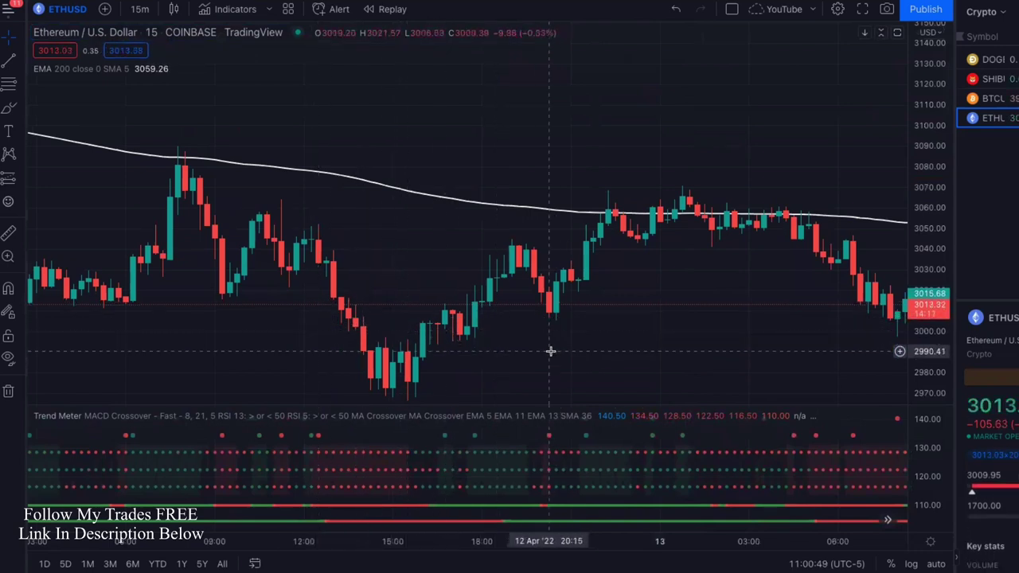
{"action": "left_click_drag", "start_coordinate": [390, 319], "coordinate": [573, 275]}
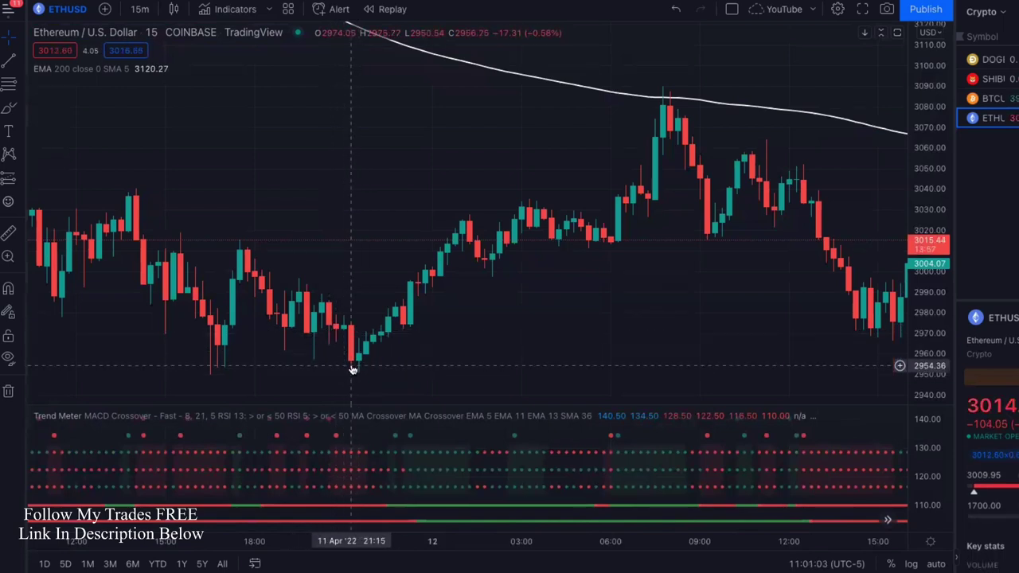
{"action": "left_click_drag", "start_coordinate": [660, 289], "coordinate": [495, 310]}
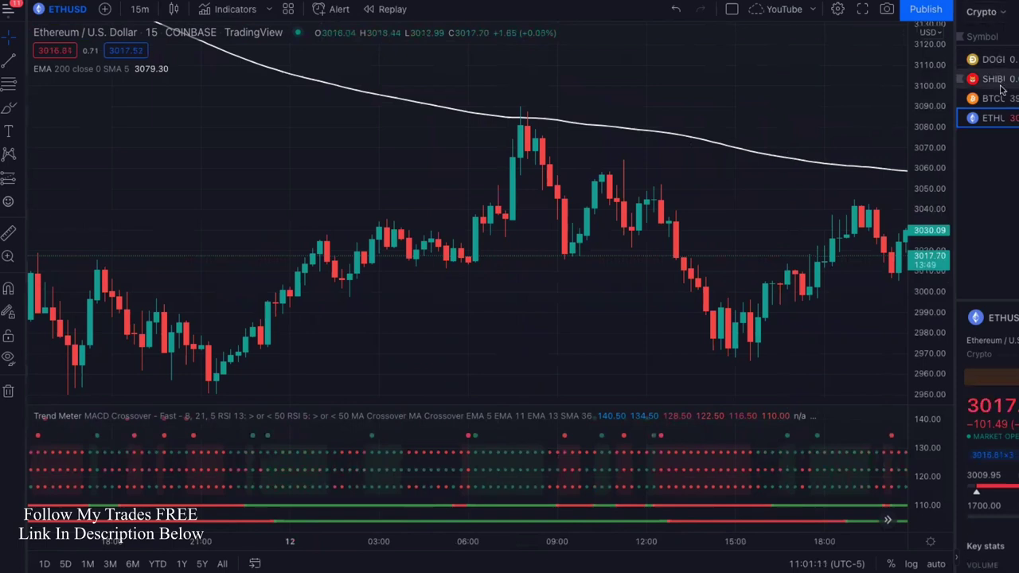
- Switch to the Low Spread watchlist and load EURJPY on the chart
{"action": "left_click", "coordinate": [1003, 17]}
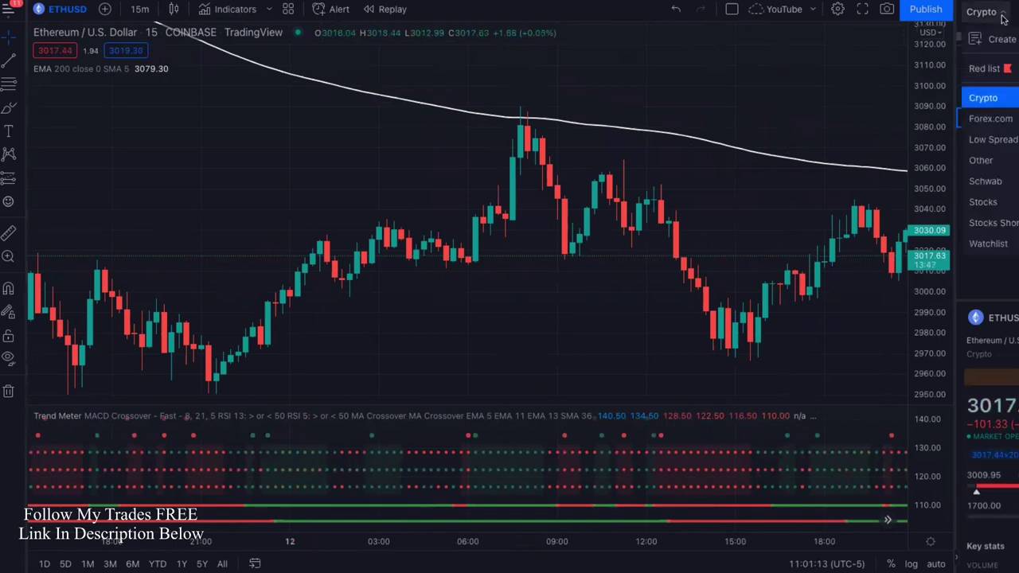
{"action": "left_click", "coordinate": [1012, 140]}
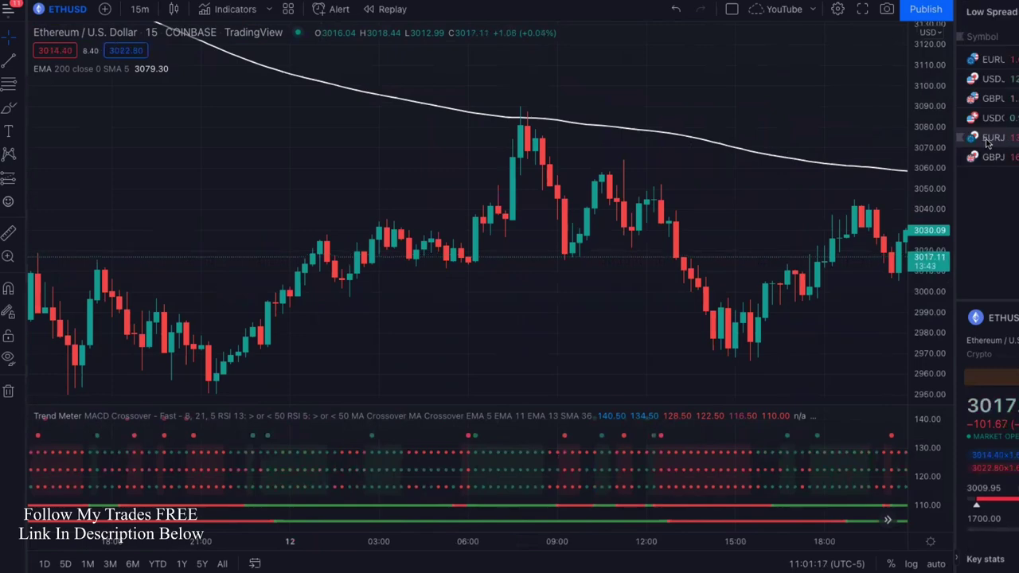
{"action": "left_click", "coordinate": [987, 142]}
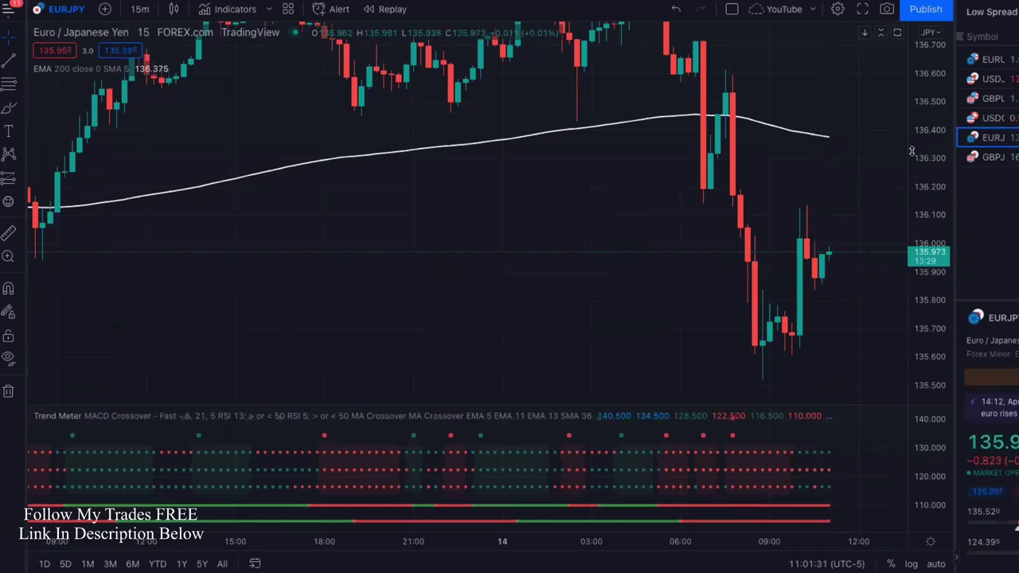
- Compress the EURJPY price scale and examine 14 April back to 12 April for entries against the EMA and Trend Meter
{"action": "left_click_drag", "start_coordinate": [927, 143], "coordinate": [932, 336]}
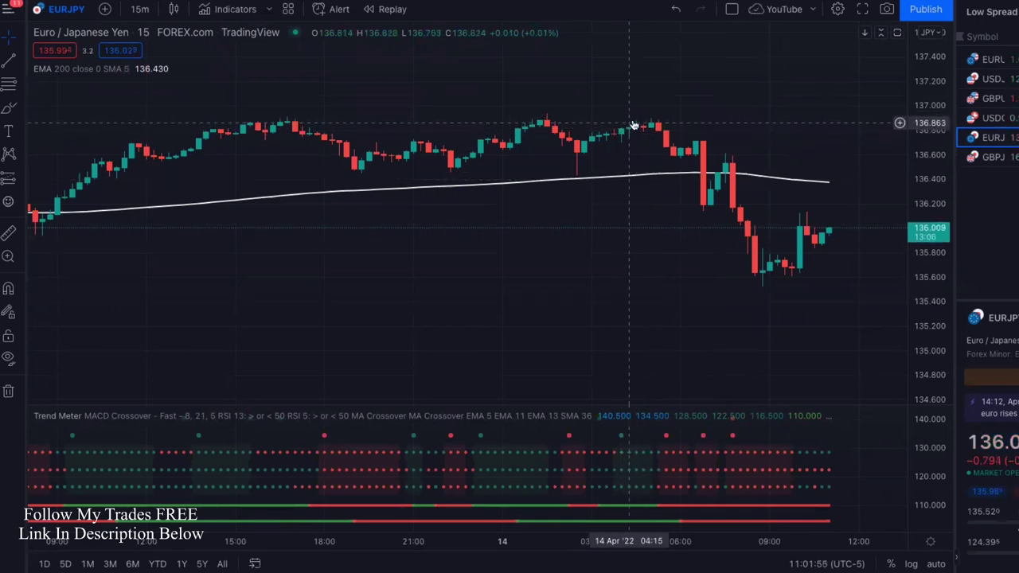
{"action": "left_click_drag", "start_coordinate": [591, 236], "coordinate": [785, 236]}
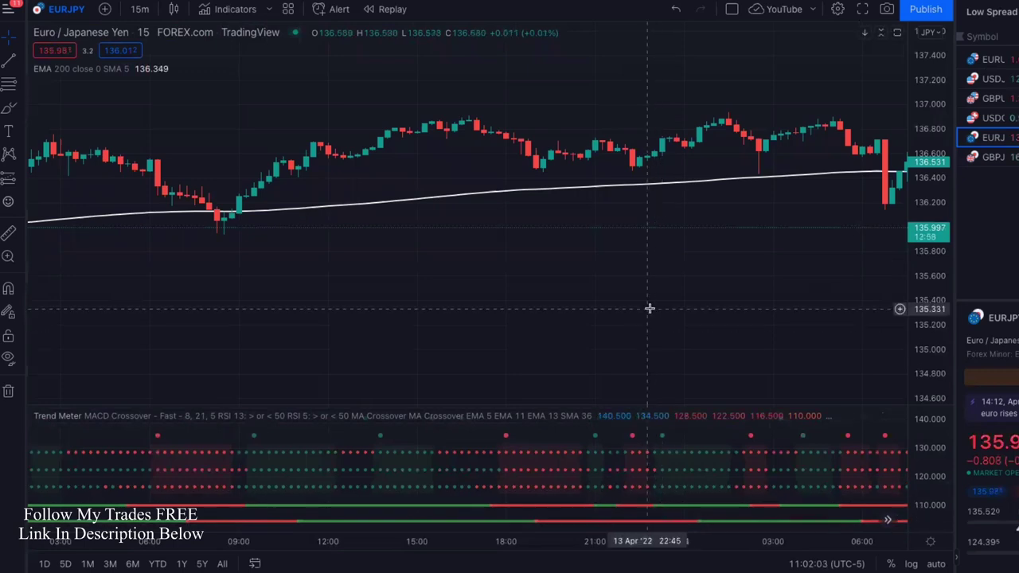
{"action": "scroll", "coordinate": [715, 308], "scroll_direction": "left", "scroll_amount": 5}
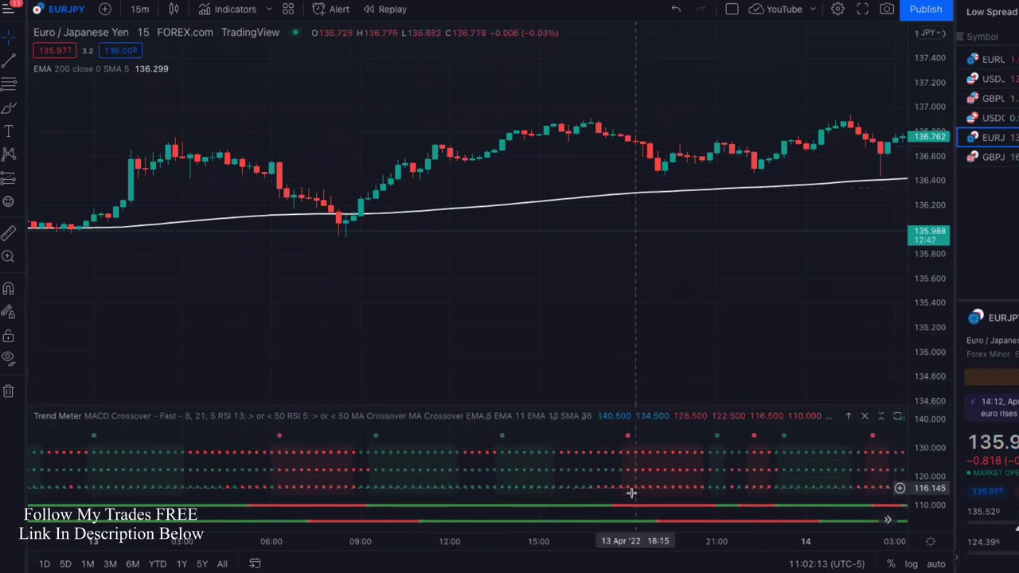
{"action": "scroll", "coordinate": [726, 289], "scroll_direction": "left", "scroll_amount": 5}
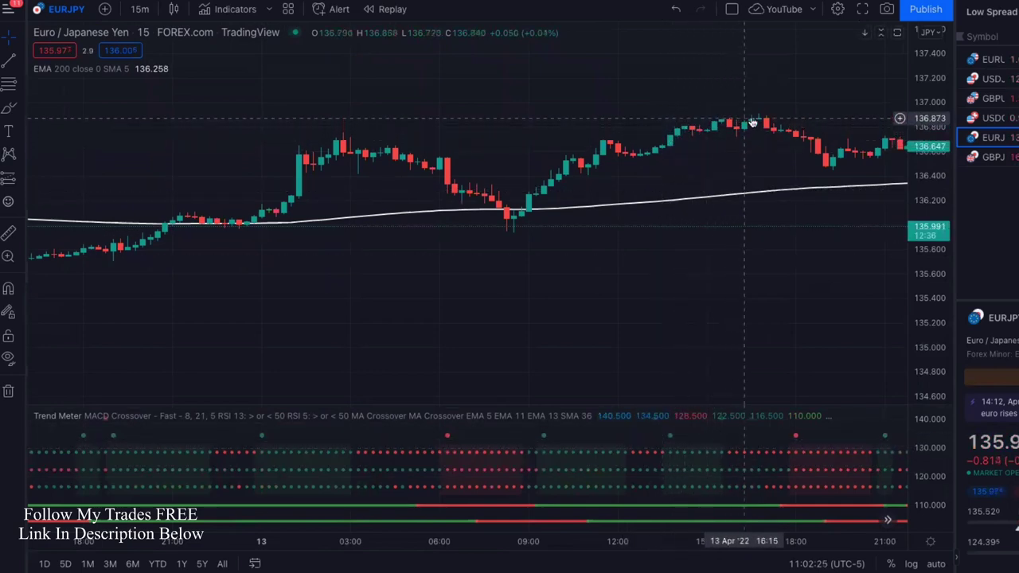
{"action": "left_click_drag", "start_coordinate": [523, 262], "coordinate": [609, 262]}
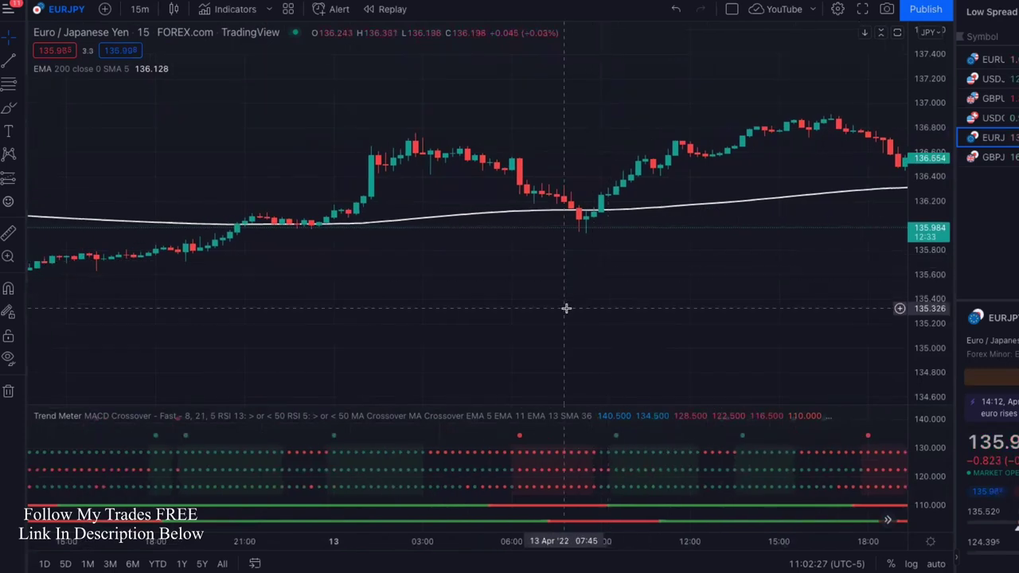
{"action": "scroll", "coordinate": [539, 309], "scroll_direction": "left", "scroll_amount": 10}
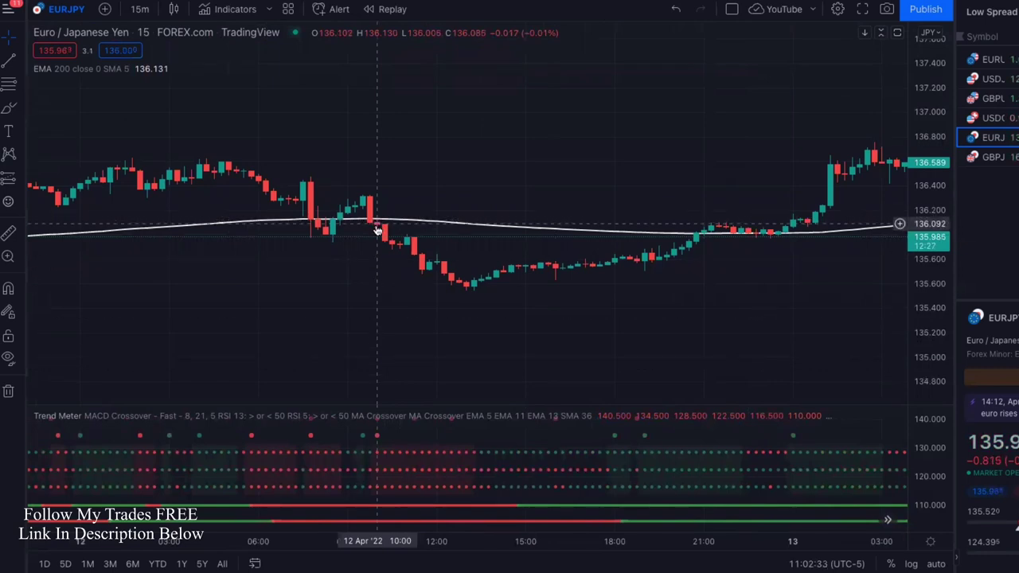
{"action": "left_click_drag", "start_coordinate": [375, 237], "coordinate": [403, 175]}
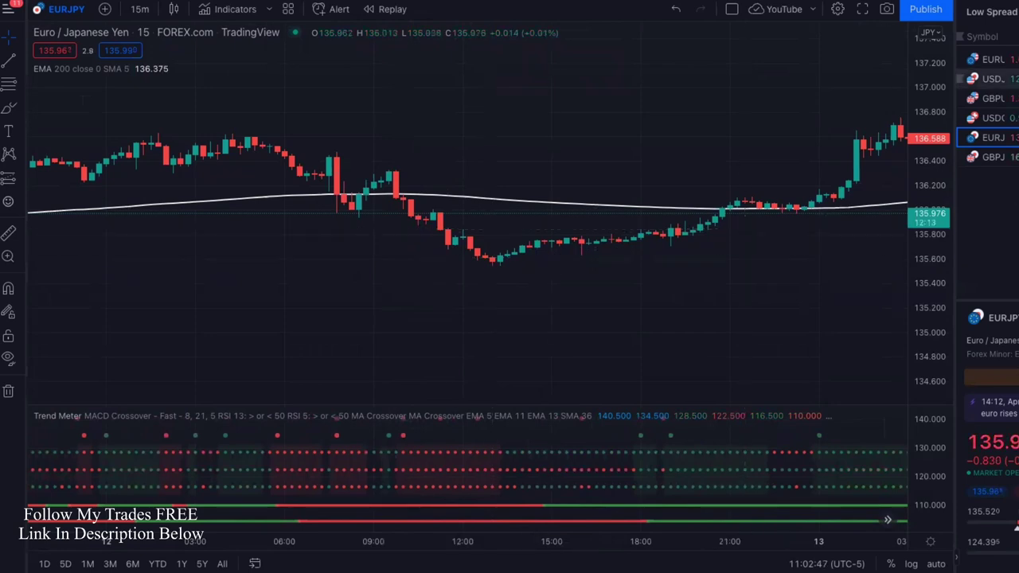
- Switch to the "Stocks Shor…" watchlist and load SPY on the chart
{"action": "left_click", "coordinate": [991, 12]}
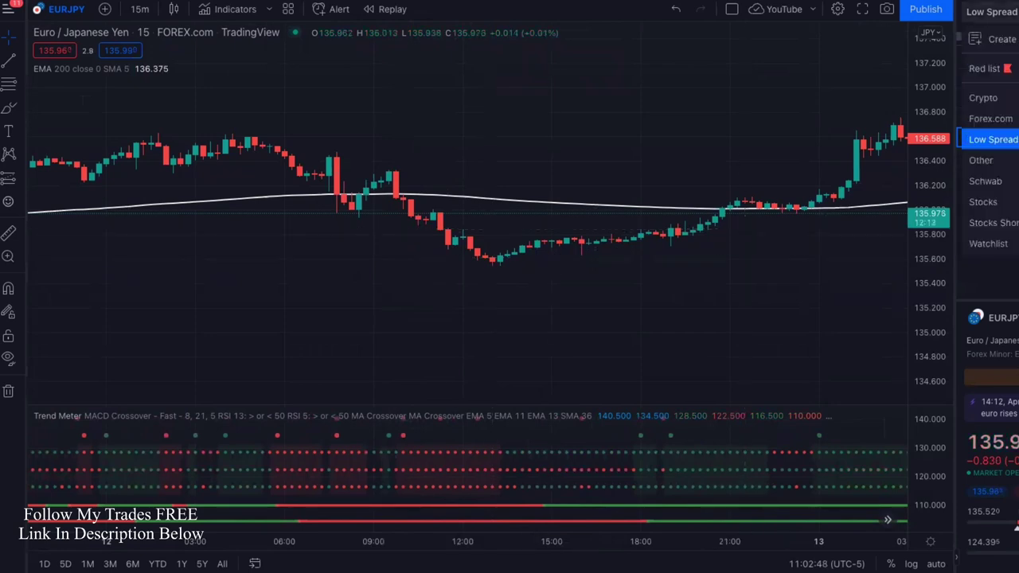
{"action": "left_click", "coordinate": [1017, 223]}
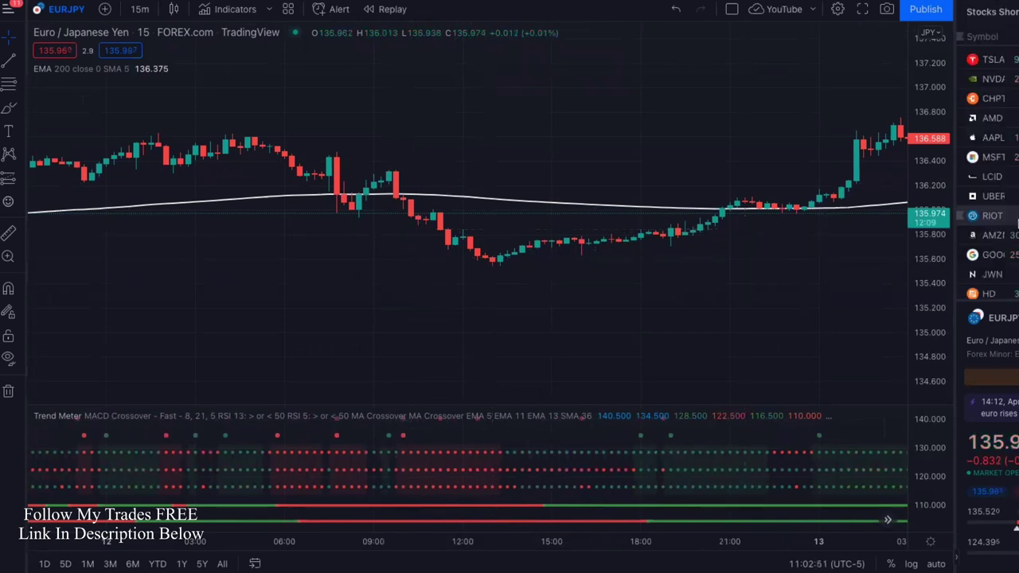
{"action": "scroll", "coordinate": [1018, 224], "scroll_direction": "down", "scroll_amount": 5}
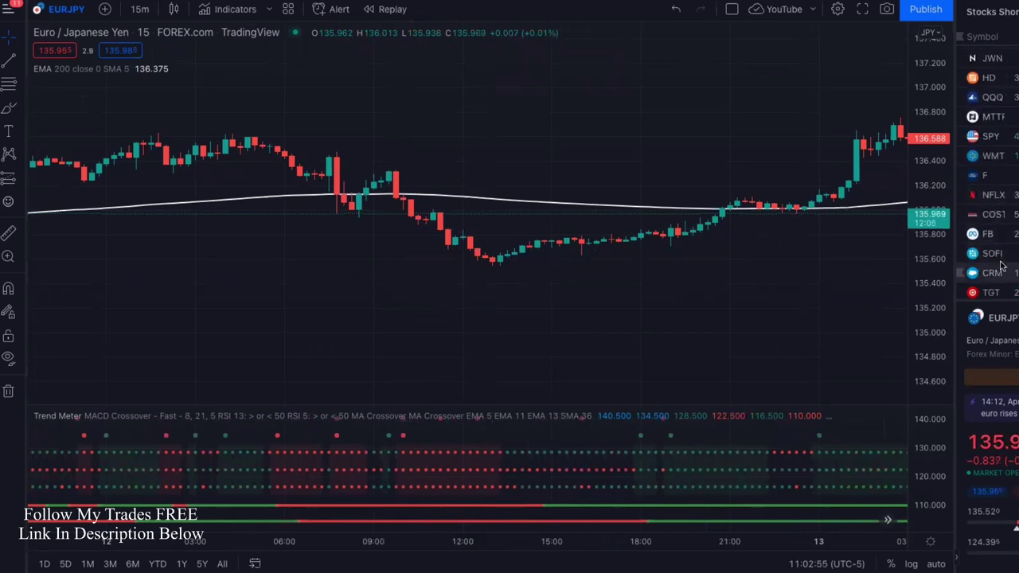
{"action": "left_click", "coordinate": [999, 141]}
- Examine SPY price action between 4 and 14 April against the 200 EMA and the Trend Meter signals
{"action": "left_click_drag", "start_coordinate": [809, 304], "coordinate": [678, 311]}
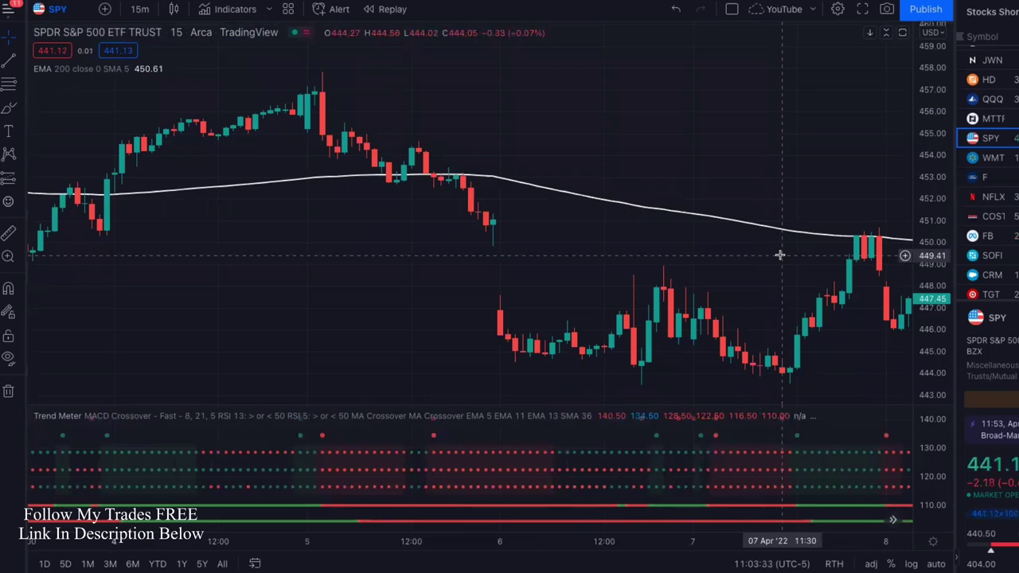
{"action": "scroll", "coordinate": [671, 250], "scroll_direction": "right", "scroll_amount": 2}
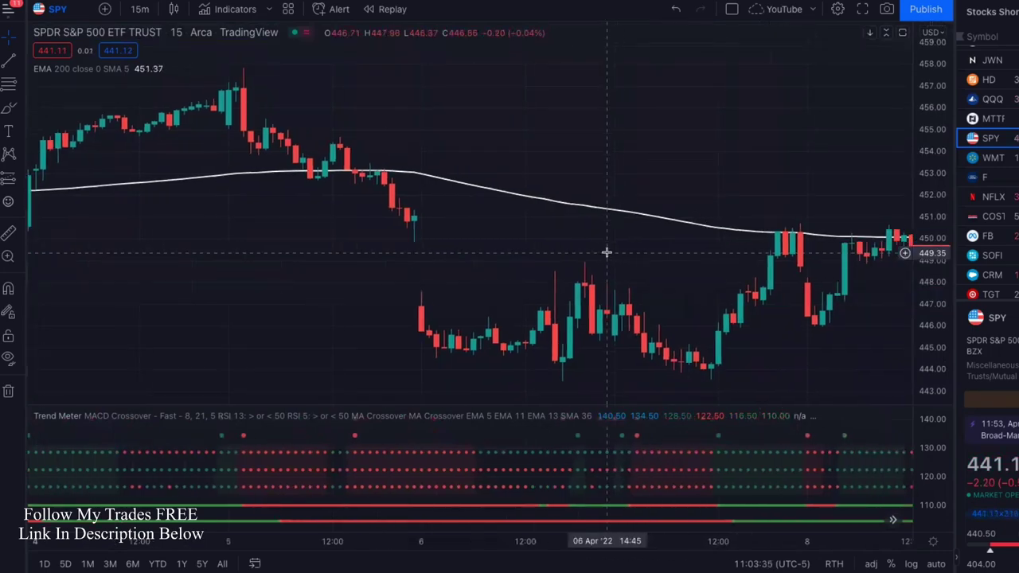
{"action": "scroll", "coordinate": [807, 358], "scroll_direction": "right", "scroll_amount": 5}
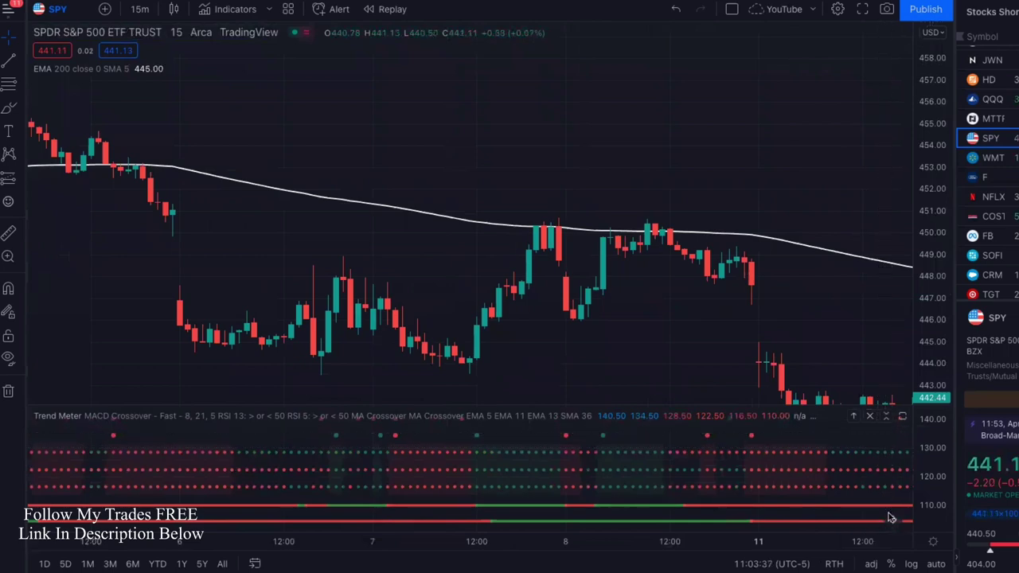
{"action": "scroll", "coordinate": [740, 337], "scroll_direction": "right", "scroll_amount": 4}
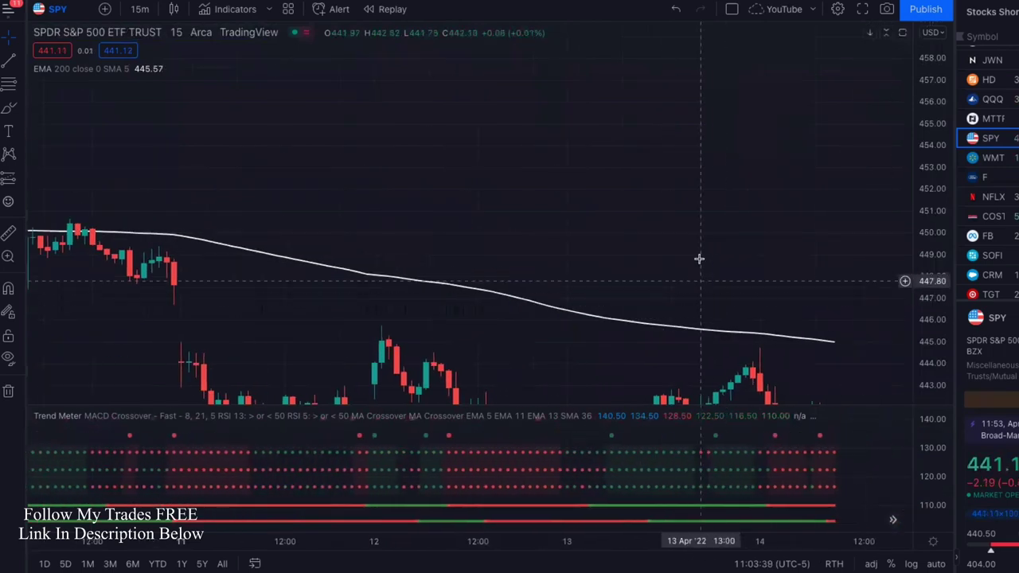
{"action": "scroll", "coordinate": [709, 199], "scroll_direction": "right", "scroll_amount": 3}
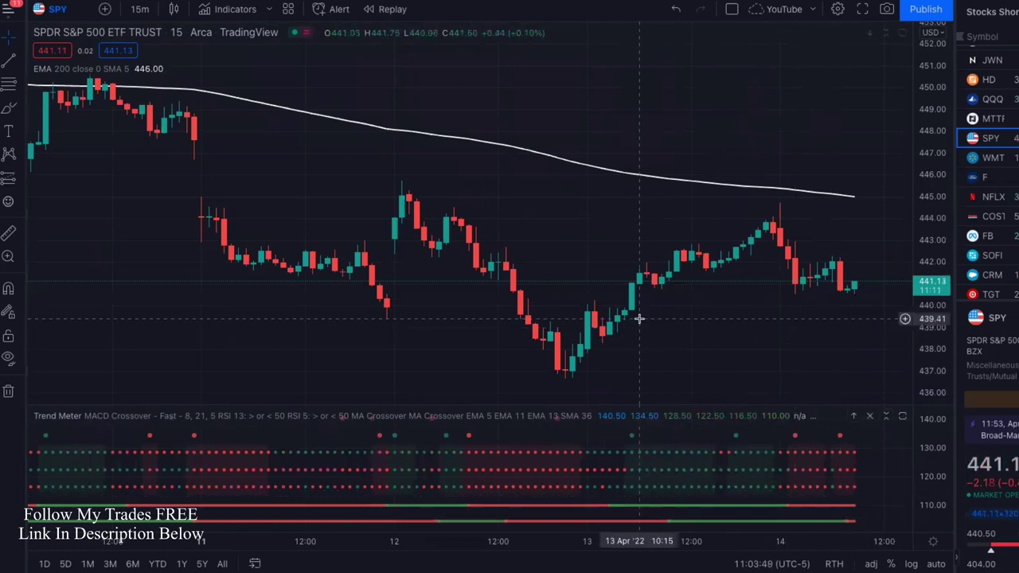
{"action": "scroll", "coordinate": [519, 321], "scroll_direction": "left", "scroll_amount": 3}
{"action": "scroll", "coordinate": [607, 314], "scroll_direction": "left", "scroll_amount": 3}
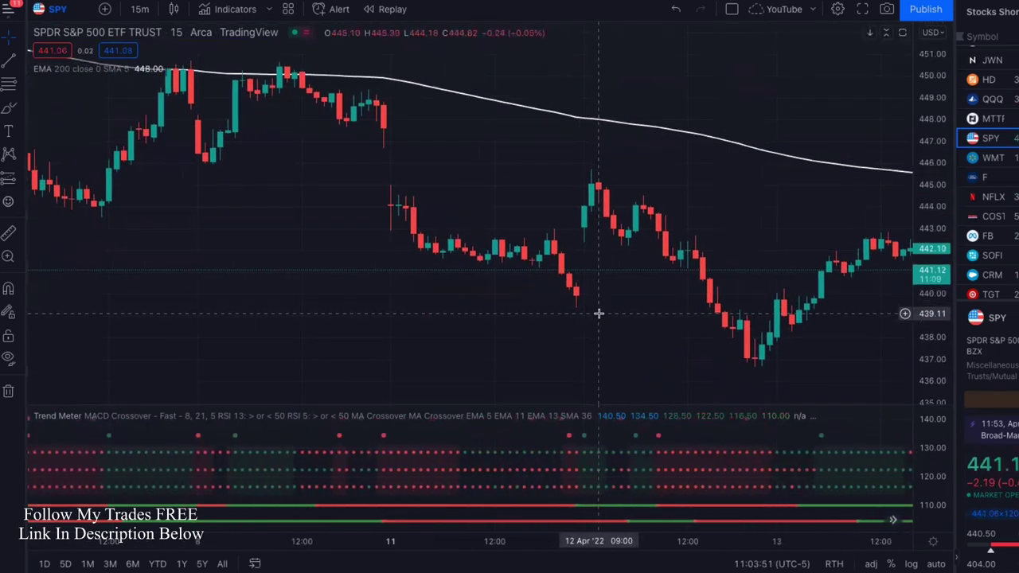
{"action": "scroll", "coordinate": [587, 316], "scroll_direction": "left", "scroll_amount": 1}
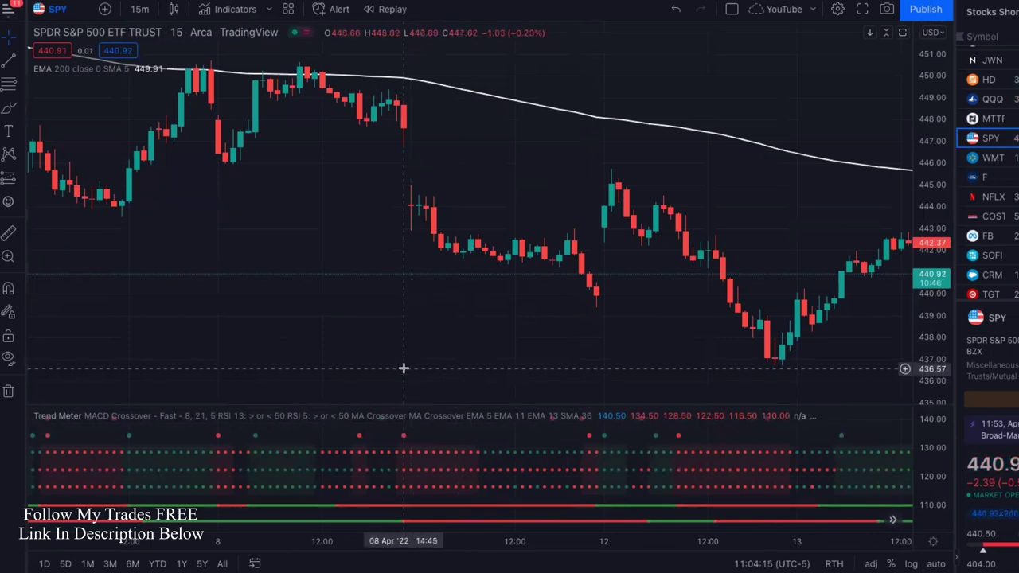
- Look back through SPY from 7 April to 28 March for trade setups against the EMA and Trend Meter
{"action": "left_click_drag", "start_coordinate": [386, 360], "coordinate": [582, 355]}
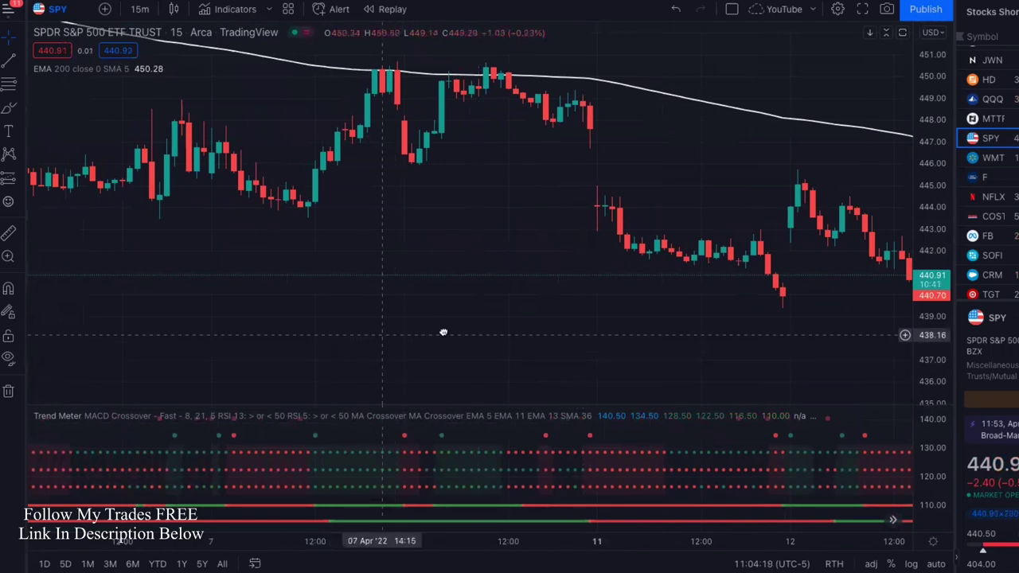
{"action": "left_click_drag", "start_coordinate": [439, 352], "coordinate": [501, 352]}
{"action": "left_click_drag", "start_coordinate": [406, 350], "coordinate": [637, 343]}
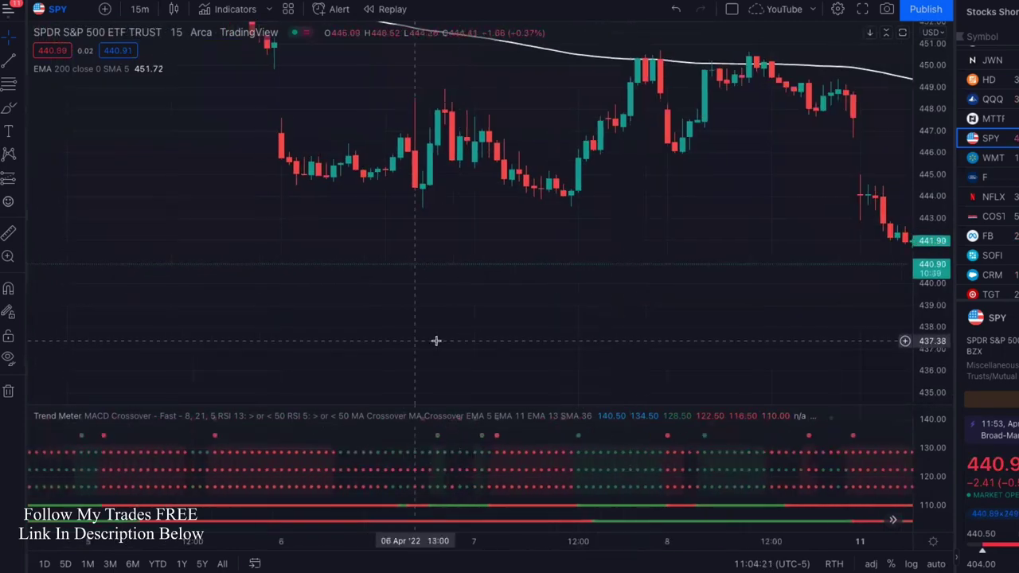
{"action": "left_click_drag", "start_coordinate": [416, 334], "coordinate": [716, 366]}
{"action": "left_click_drag", "start_coordinate": [484, 350], "coordinate": [739, 350]}
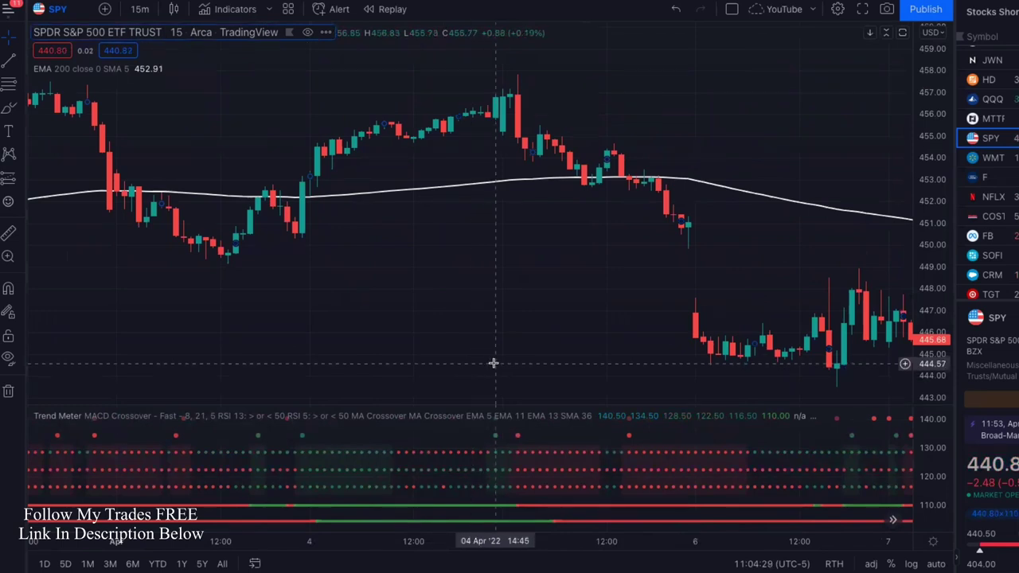
{"action": "scroll", "coordinate": [438, 347], "scroll_direction": "left", "scroll_amount": 6}
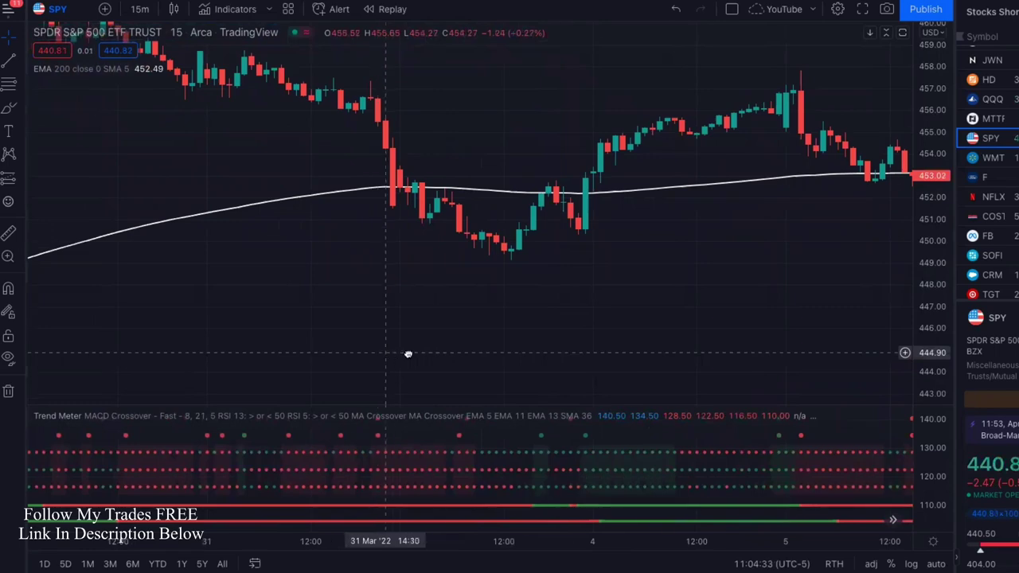
{"action": "scroll", "coordinate": [414, 353], "scroll_direction": "left", "scroll_amount": 3}
{"action": "scroll", "coordinate": [425, 353], "scroll_direction": "left", "scroll_amount": 5}
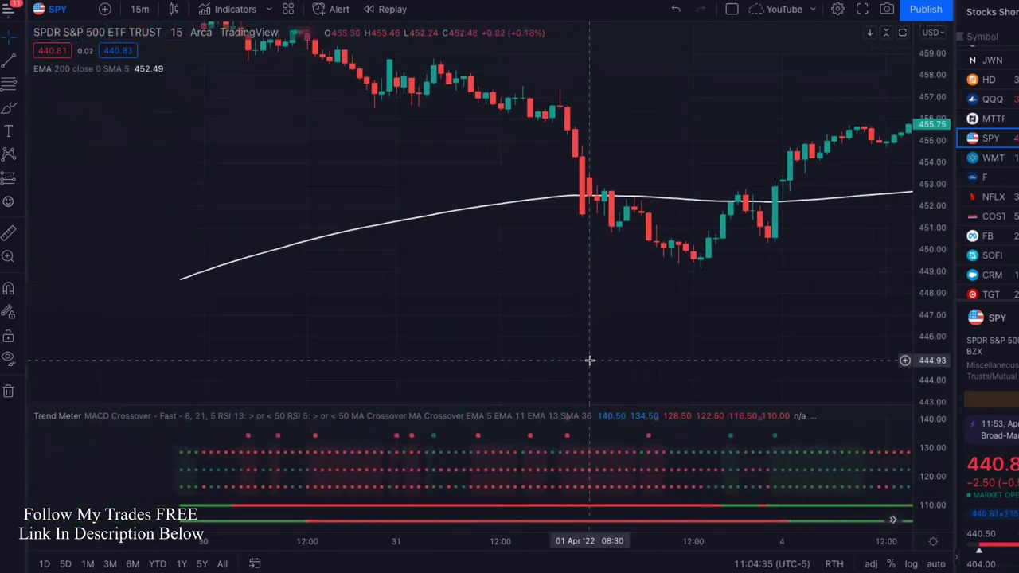
{"action": "scroll", "coordinate": [423, 359], "scroll_direction": "left", "scroll_amount": 5}
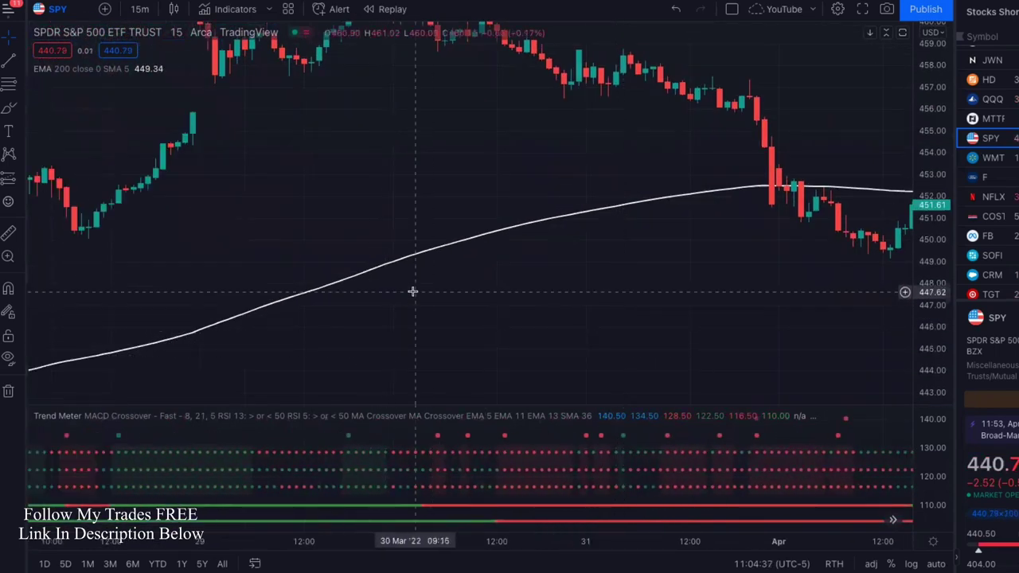
{"action": "scroll", "coordinate": [409, 358], "scroll_direction": "left", "scroll_amount": 5}
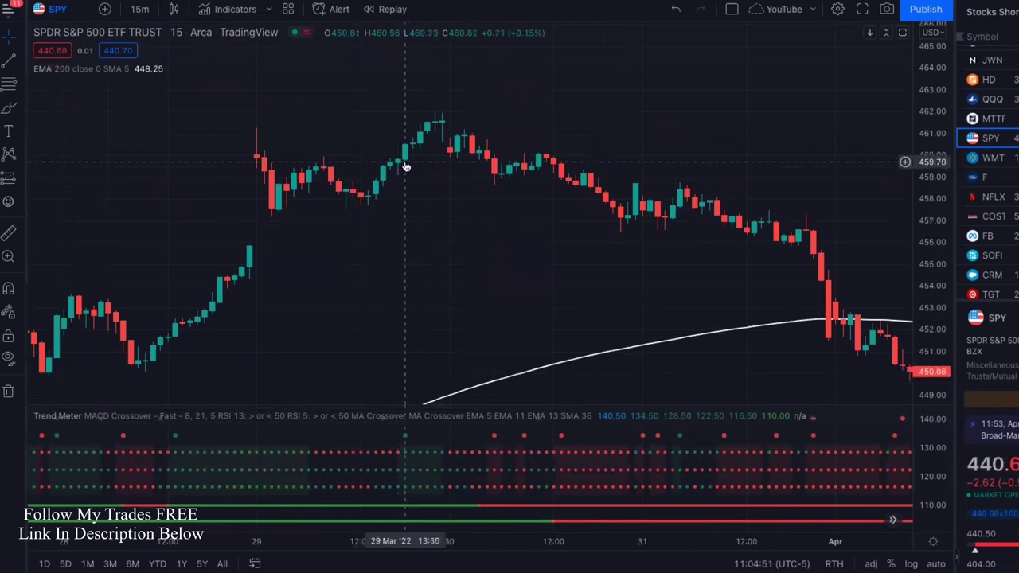
- Look back through SPY from 1 April to 21 March for long entries above the 200 EMA with matching Trend Meter signals
{"action": "left_click_drag", "start_coordinate": [427, 323], "coordinate": [445, 253]}
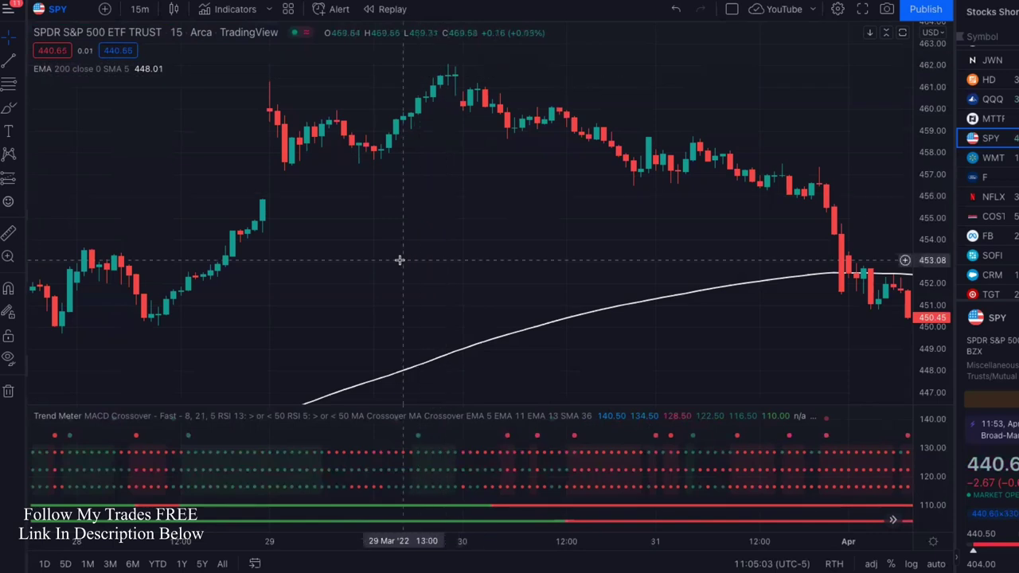
{"action": "scroll", "coordinate": [500, 265], "scroll_direction": "left", "scroll_amount": 5}
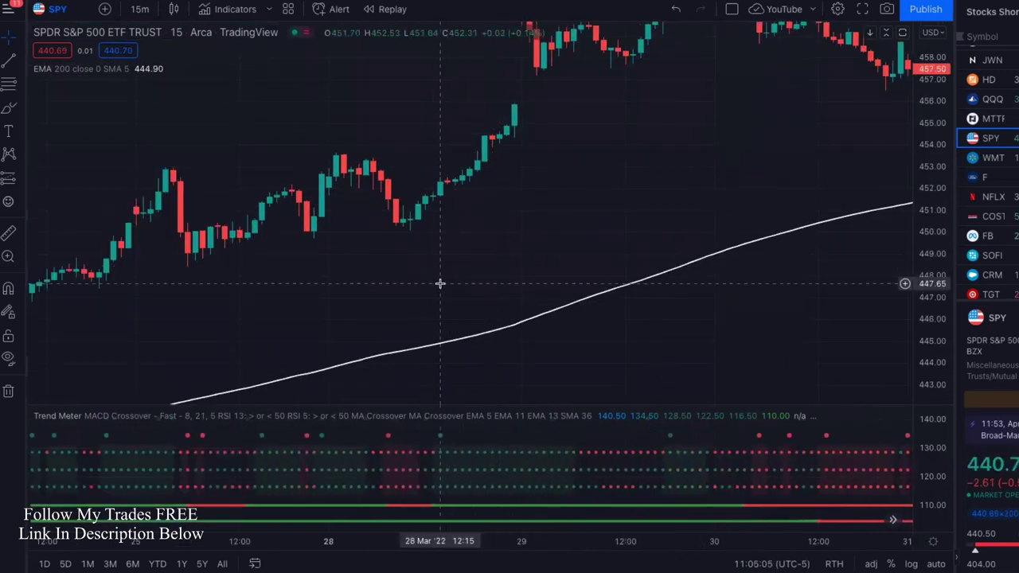
{"action": "left_click_drag", "start_coordinate": [433, 321], "coordinate": [425, 337]}
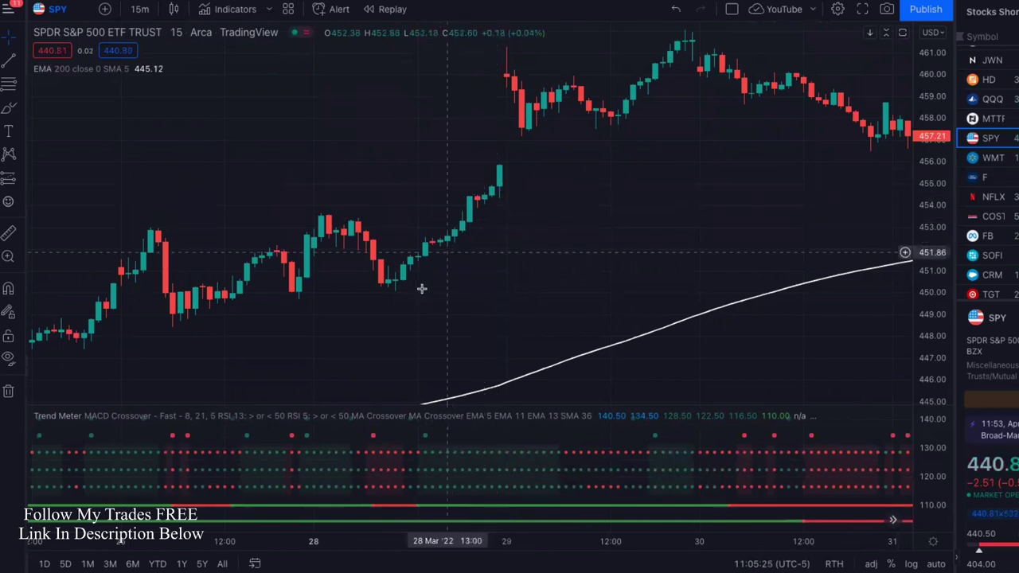
{"action": "left_click_drag", "start_coordinate": [445, 279], "coordinate": [613, 244]}
{"action": "left_click_drag", "start_coordinate": [443, 313], "coordinate": [782, 75]}
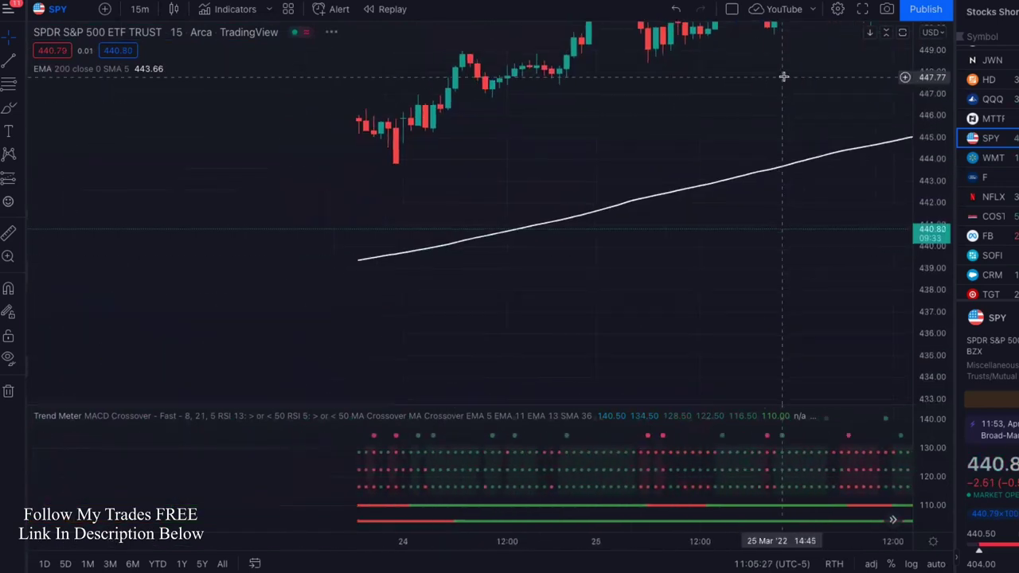
{"action": "left_click_drag", "start_coordinate": [589, 180], "coordinate": [534, 284]}
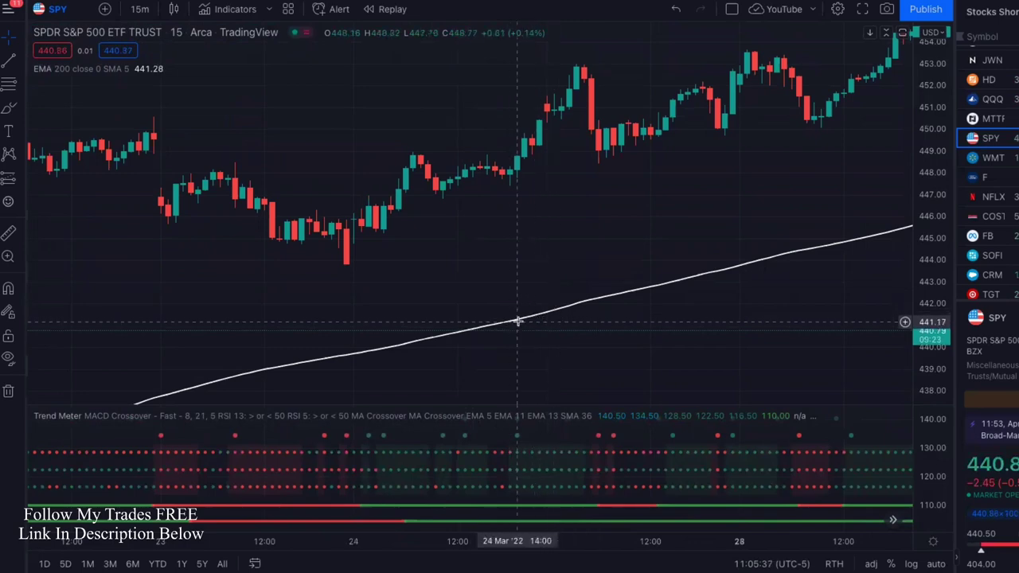
{"action": "left_click_drag", "start_coordinate": [568, 259], "coordinate": [648, 257]}
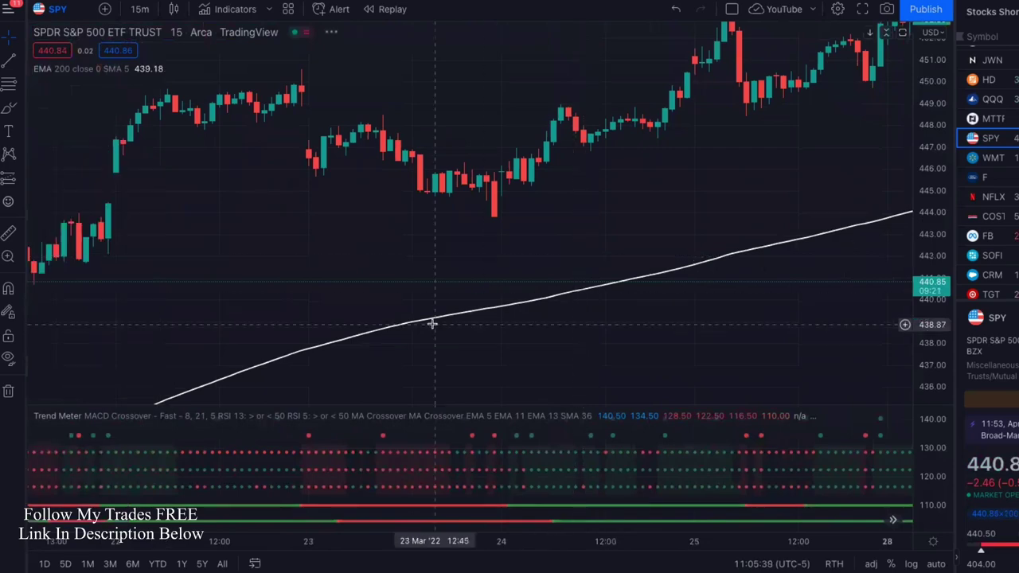
{"action": "left_click_drag", "start_coordinate": [452, 321], "coordinate": [701, 291]}
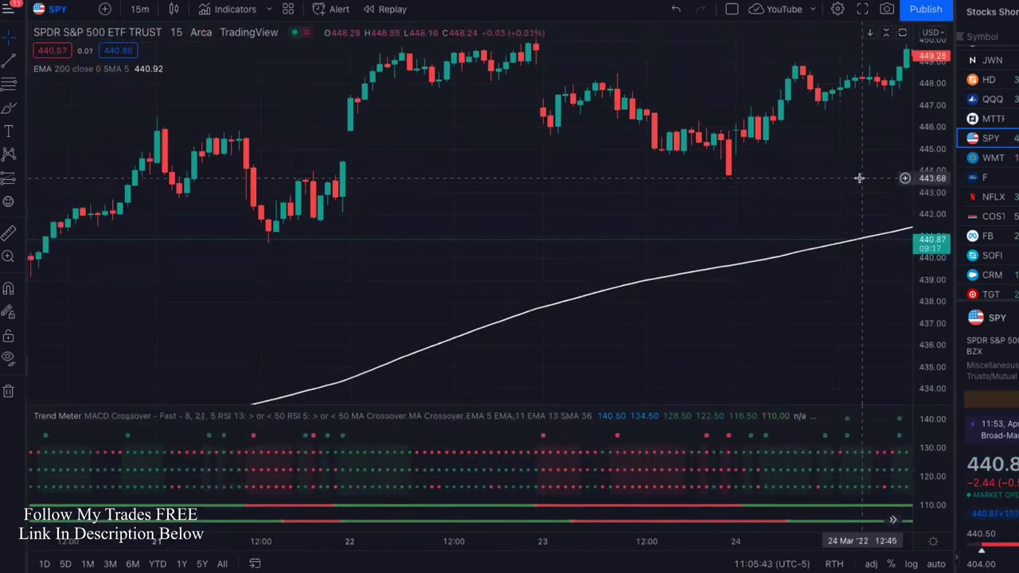
- Examine SPY forward from 23 to 29 March, comparing the Trend Meter signals with the price moves above the 200 EMA
{"action": "left_click_drag", "start_coordinate": [860, 175], "coordinate": [679, 308]}
{"action": "left_click_drag", "start_coordinate": [776, 267], "coordinate": [648, 257]}
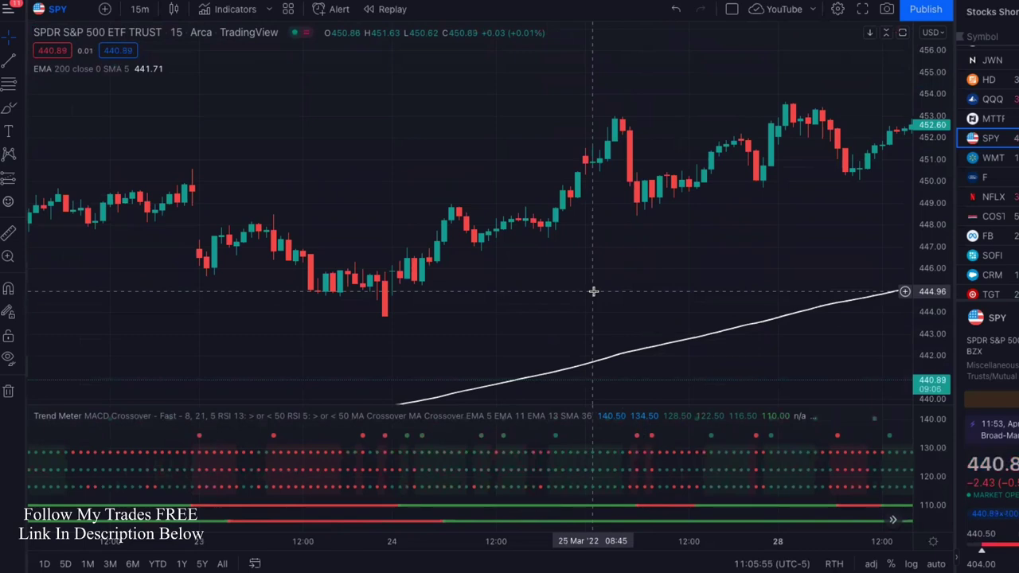
{"action": "left_click_drag", "start_coordinate": [685, 257], "coordinate": [482, 258]}
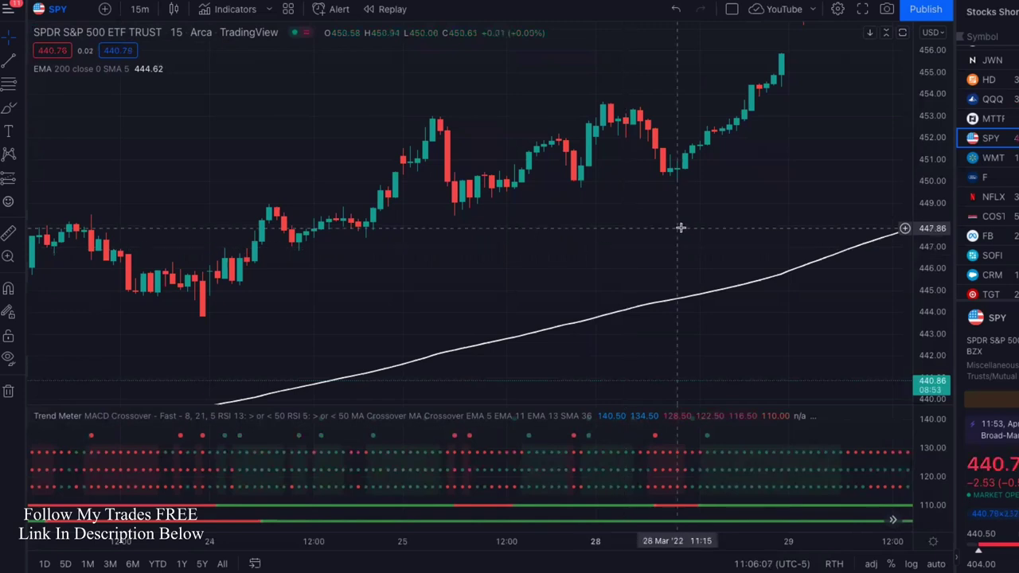
{"action": "left_click_drag", "start_coordinate": [733, 240], "coordinate": [670, 241]}
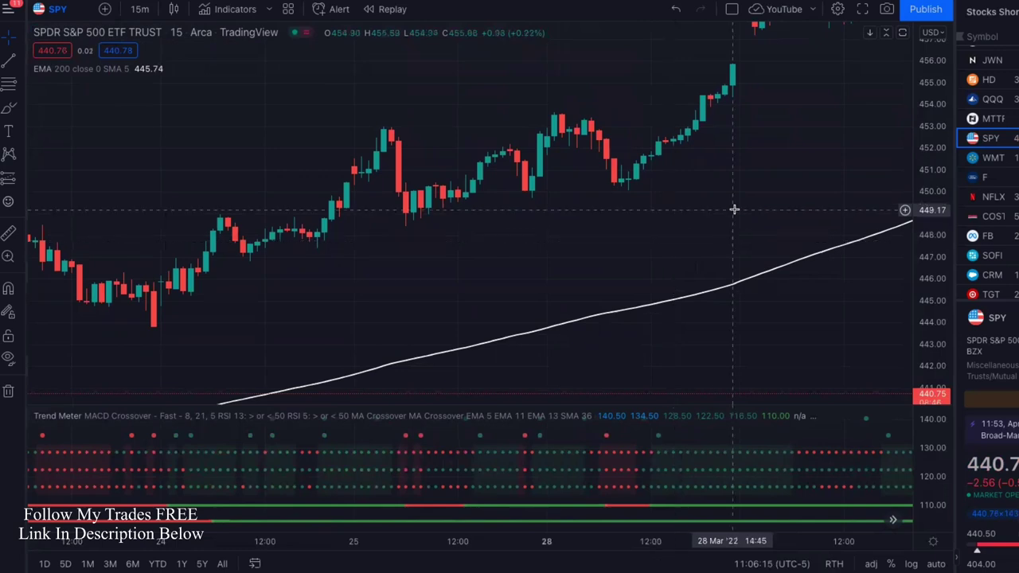
{"action": "left_click_drag", "start_coordinate": [733, 210], "coordinate": [746, 188]}
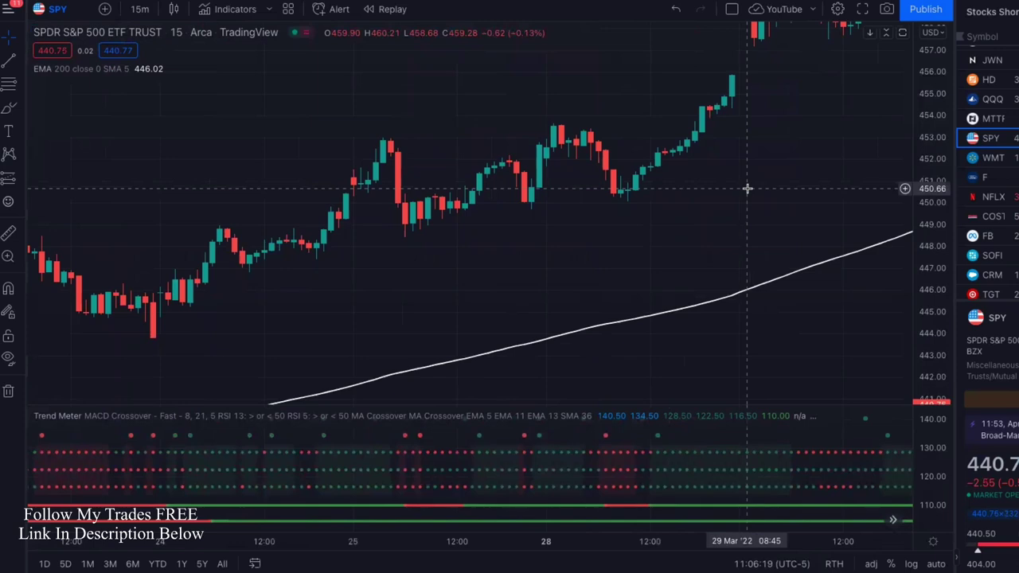